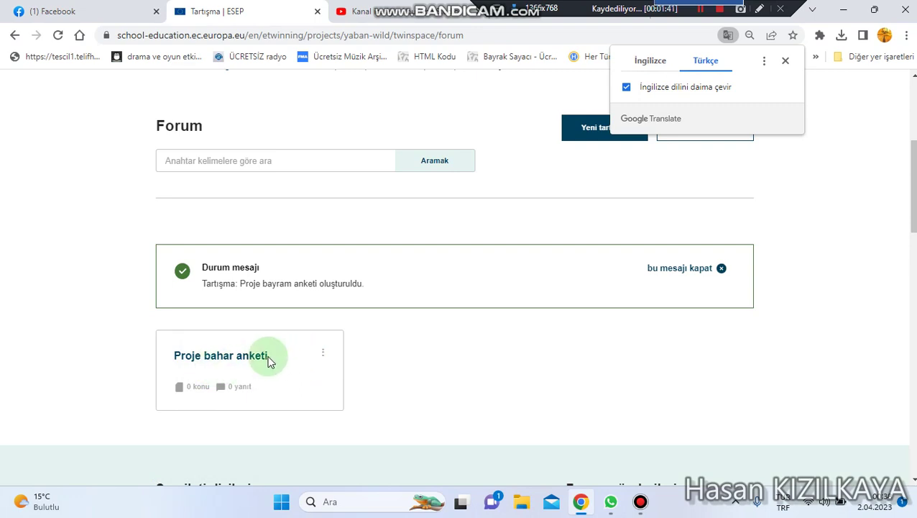
Step: Switch the platform's display language from English to Türkçe
click(517, 101)
scroll(784, 199, up, 3)
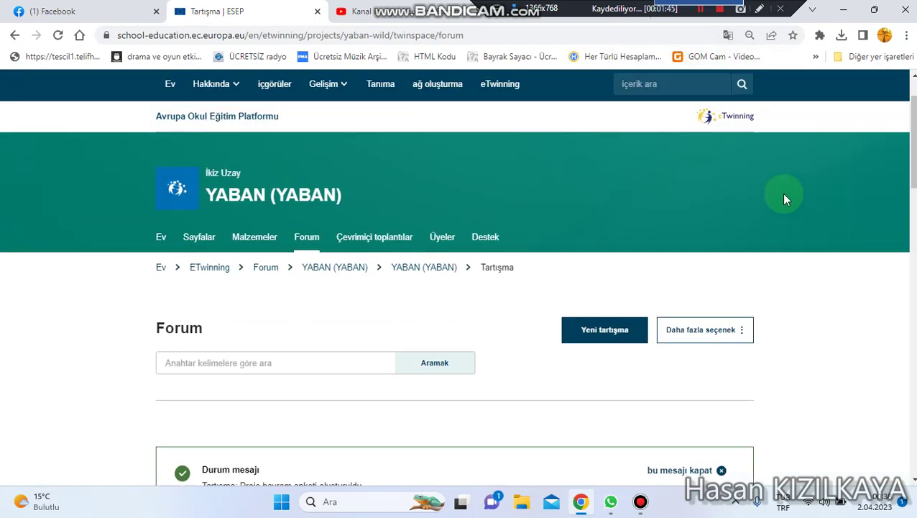
scroll(722, 179, up, 1)
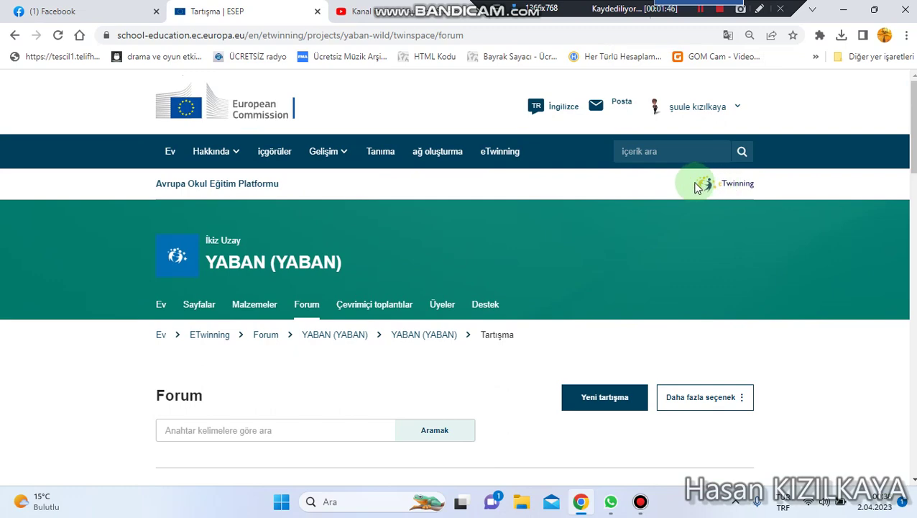
click(565, 106)
scroll(529, 352, down, 4)
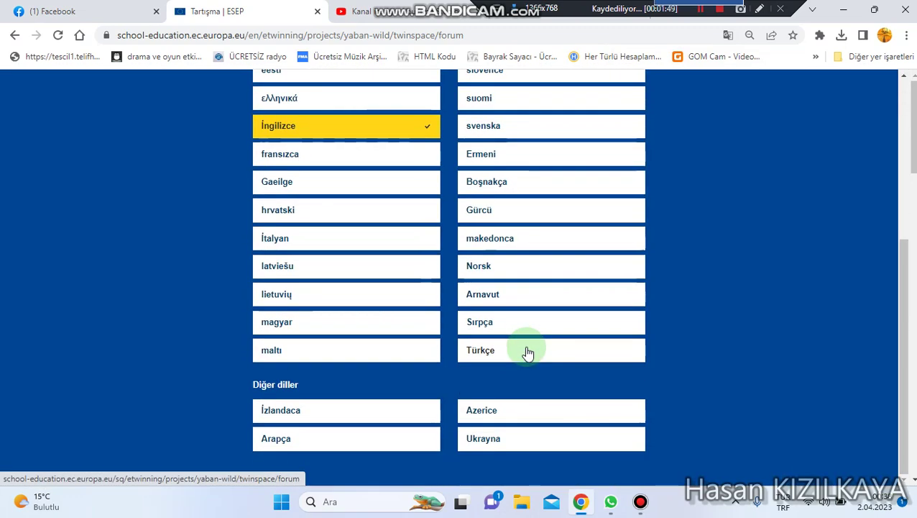
click(496, 351)
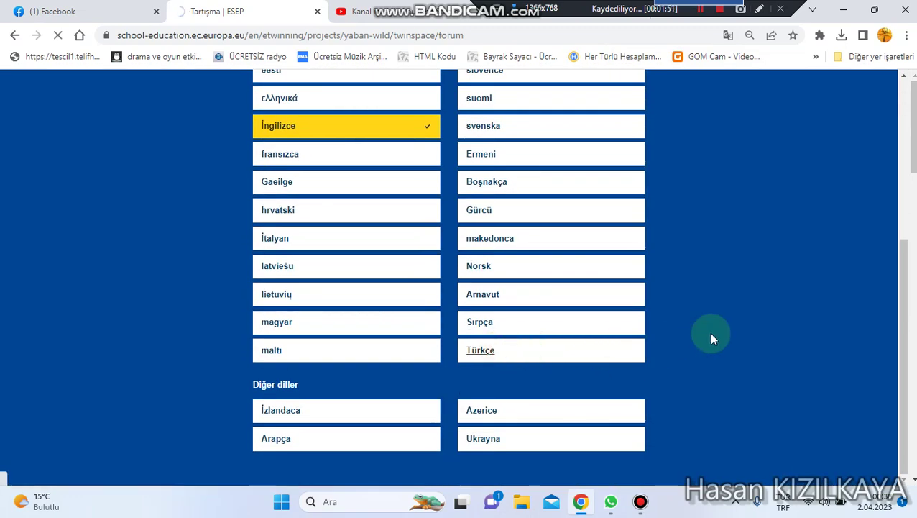
Step: Open the "Proje afiş anketi" forum discussion and start a new thread in it
scroll(381, 369, down, 5)
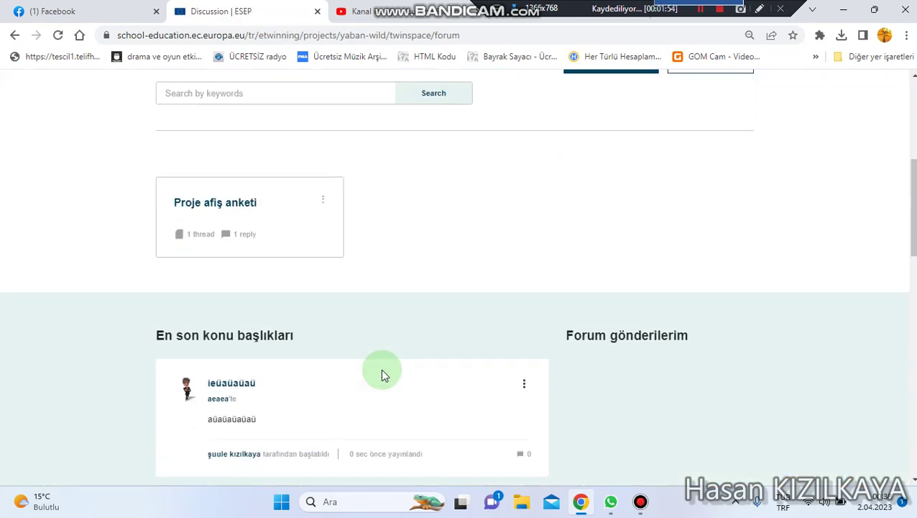
click(225, 207)
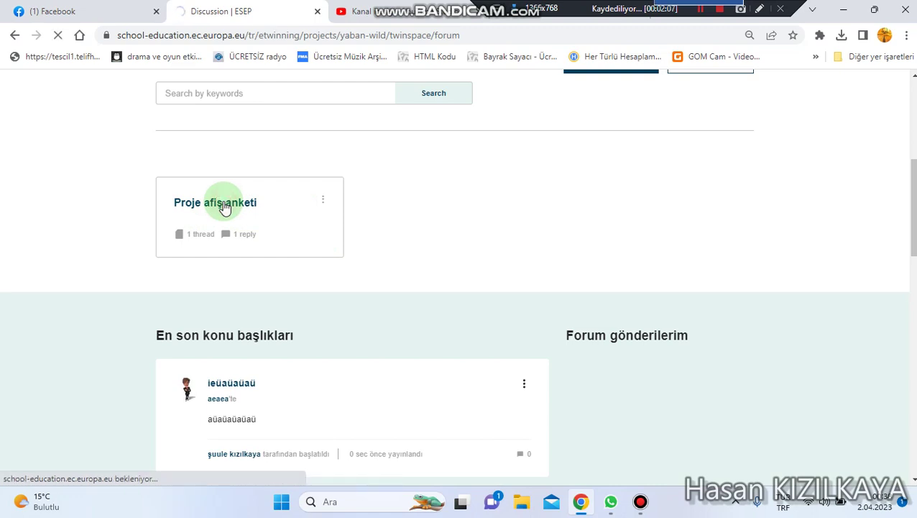
scroll(403, 323, down, 4)
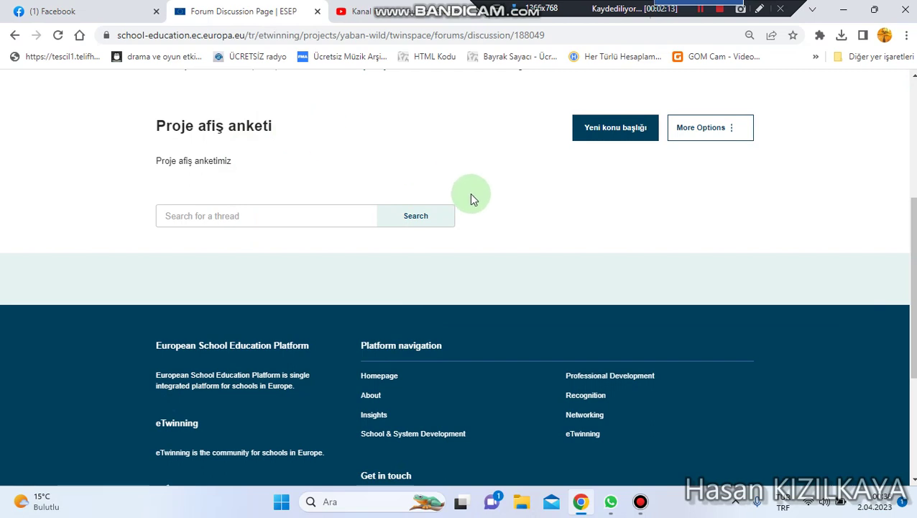
click(618, 127)
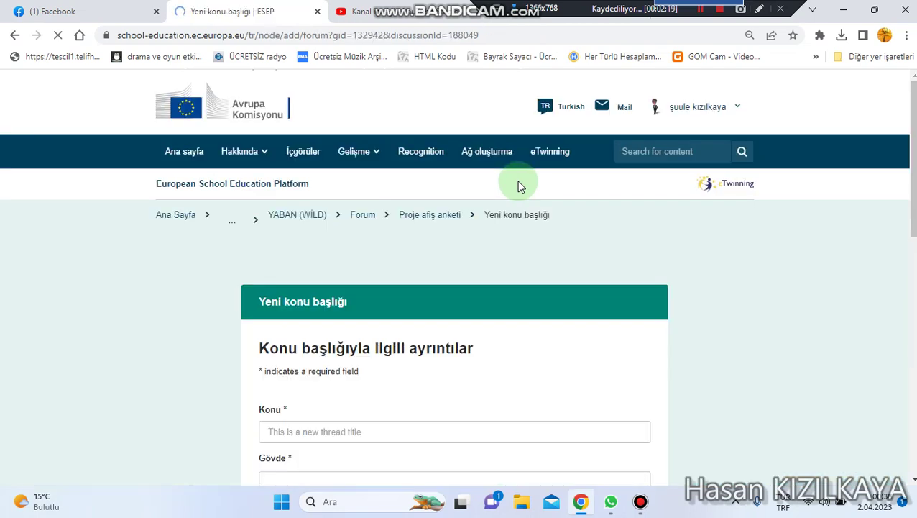
Step: Enter "Yaban Projesi Afiş Anketidir" as the subject of the new thread
scroll(520, 186, down, 3)
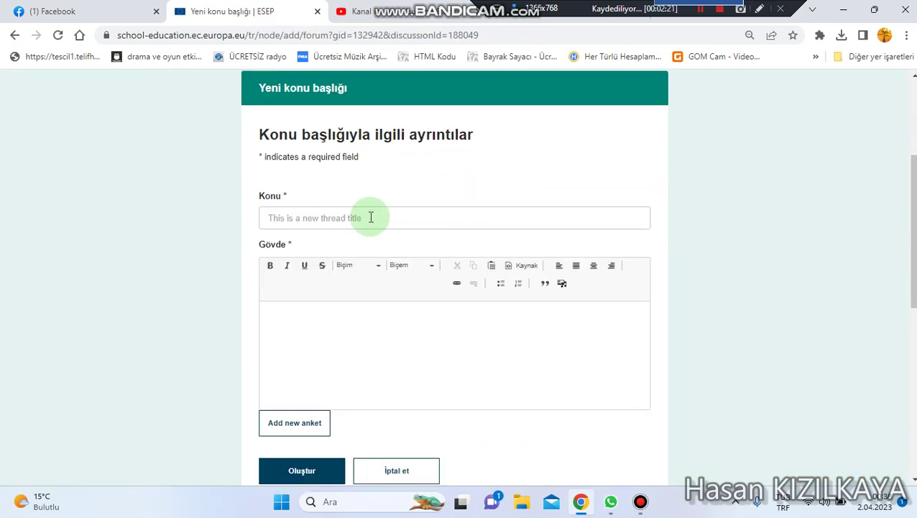
click(314, 217)
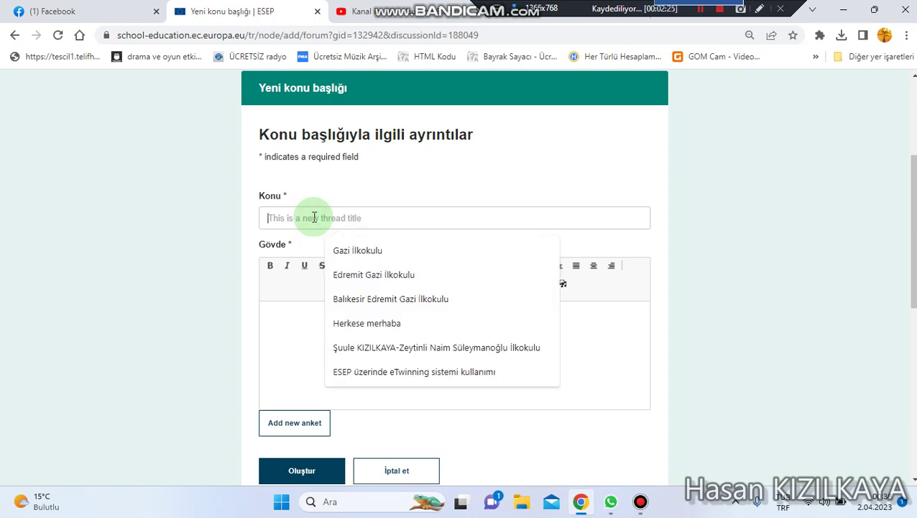
text(Yaban Projesi Afiş Anketidir)
Step: Write the thread's body text: "Aşağıda gördüğünüz seçeneklerden bir tanesine oy vermenizi rica ediyoruz."
click(329, 320)
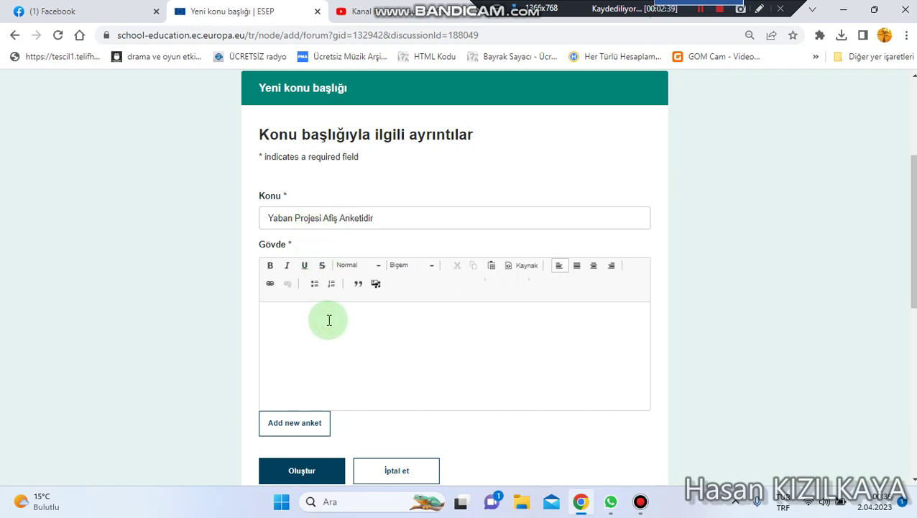
text(Aşağıda gördüğün)
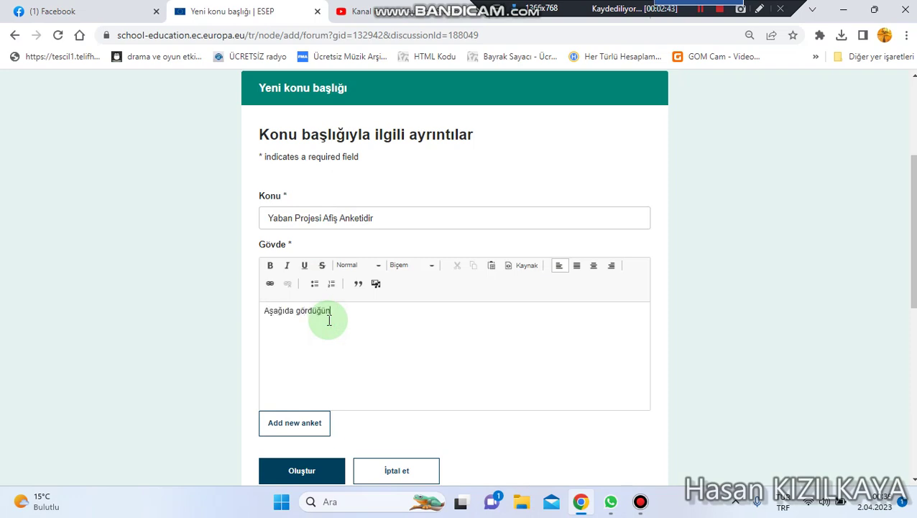
text(üz seçeneklerden bir tanesine )
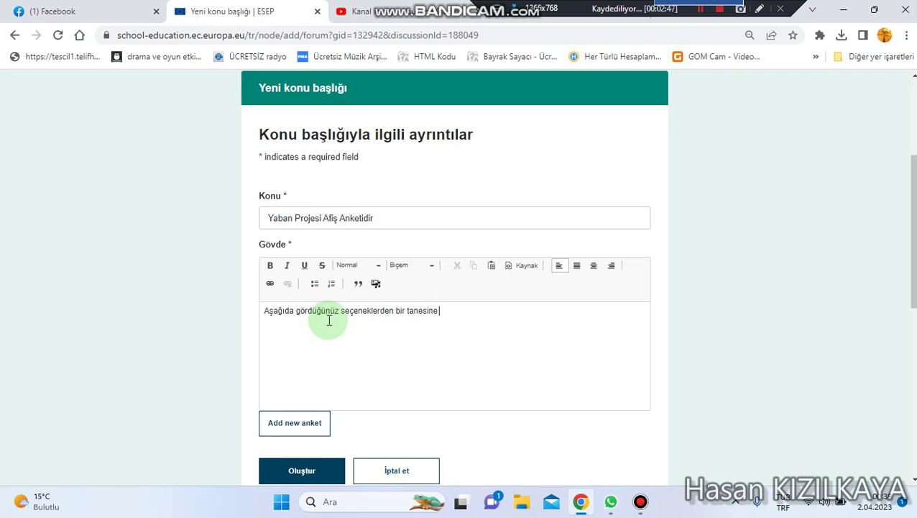
text(oy vermenizi rica ediyoruz)
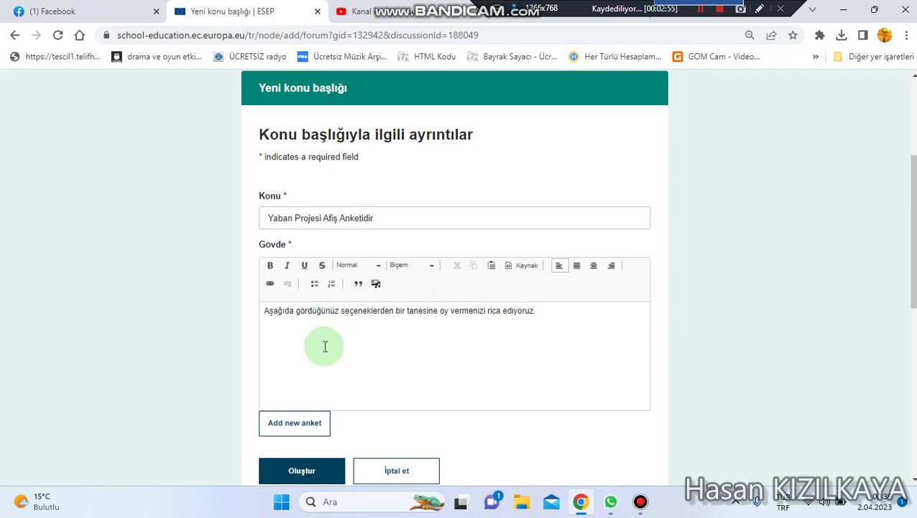
scroll(325, 347, down, 1)
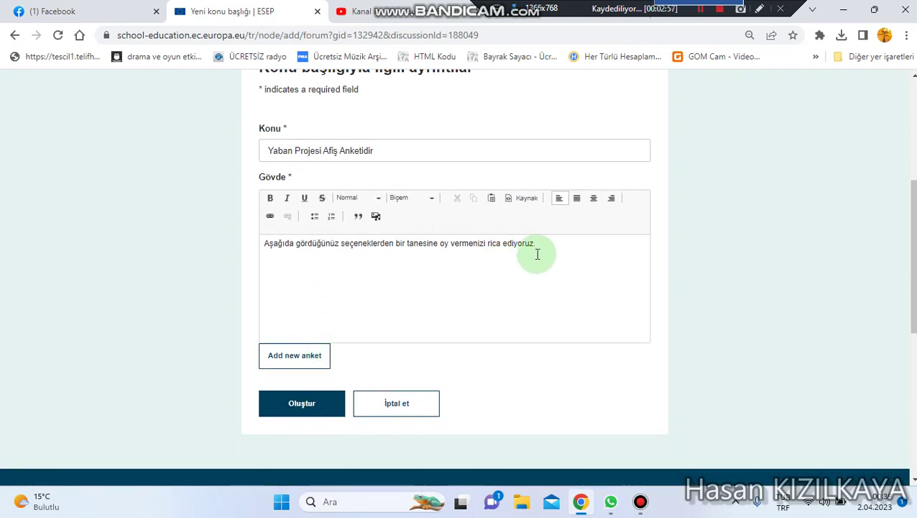
text(.)
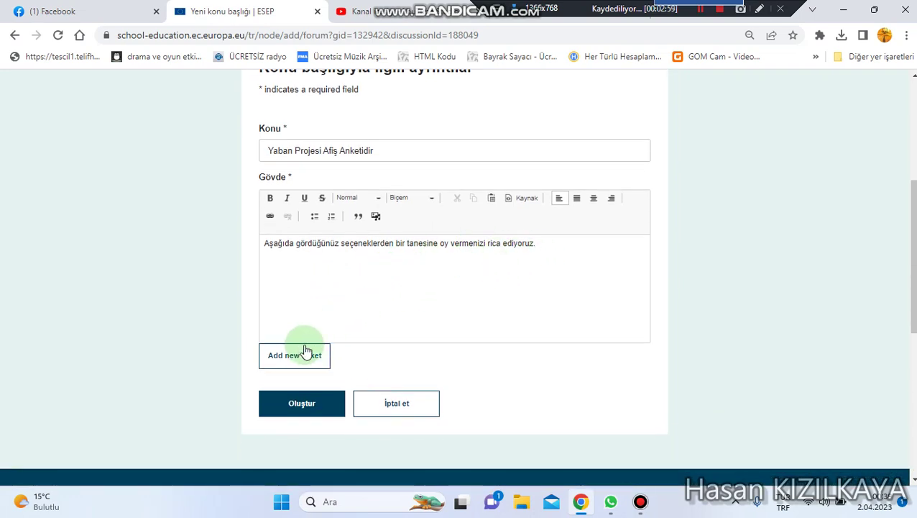
Step: Add a new poll to the thread and set its poll type to Multiple choice
click(281, 363)
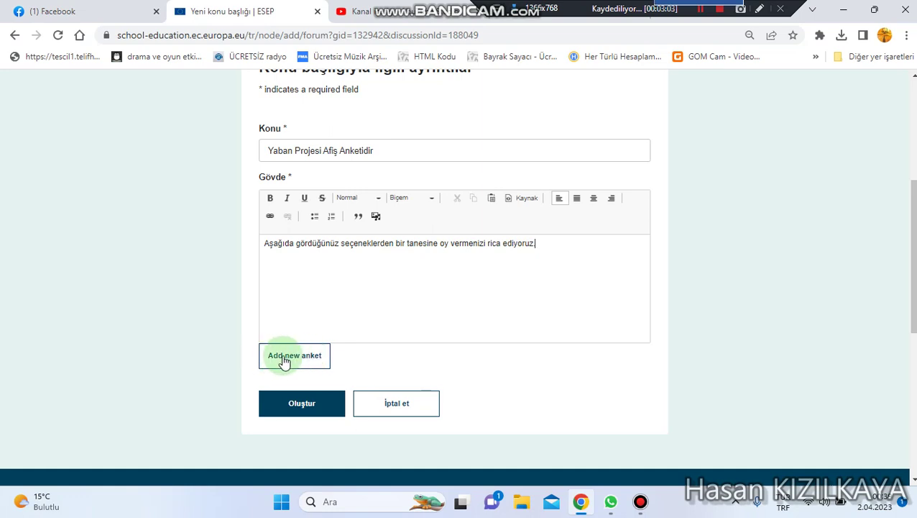
click(283, 359)
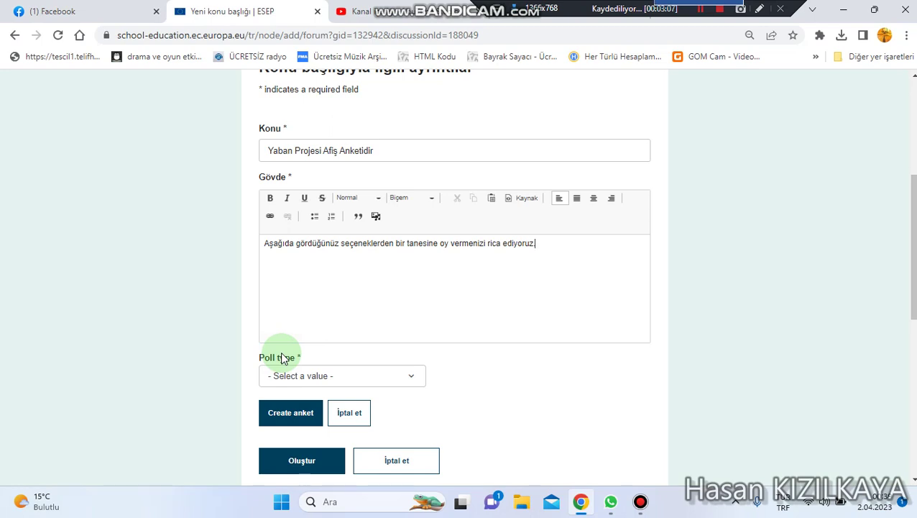
scroll(283, 359, down, 1)
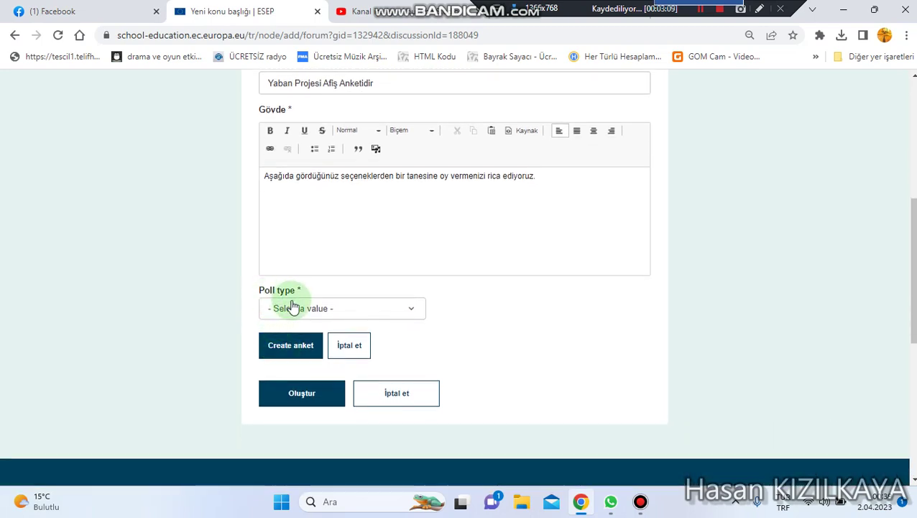
click(382, 314)
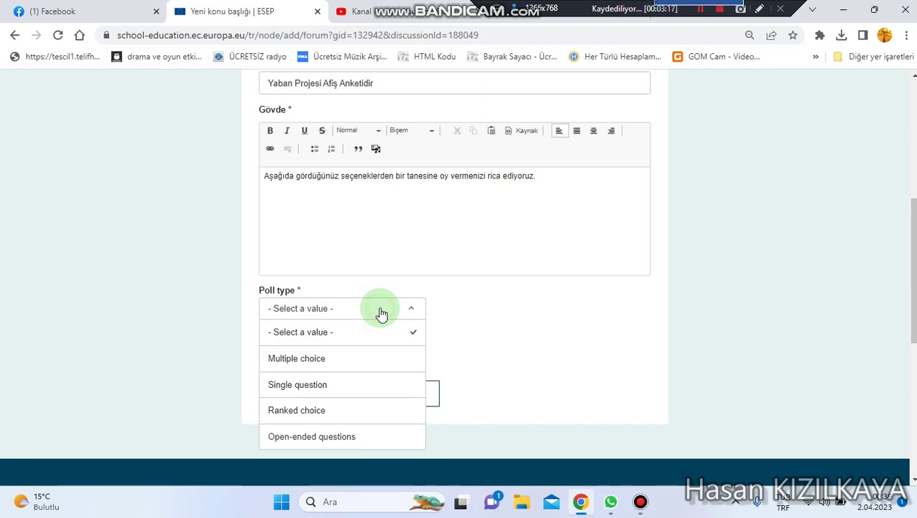
click(322, 361)
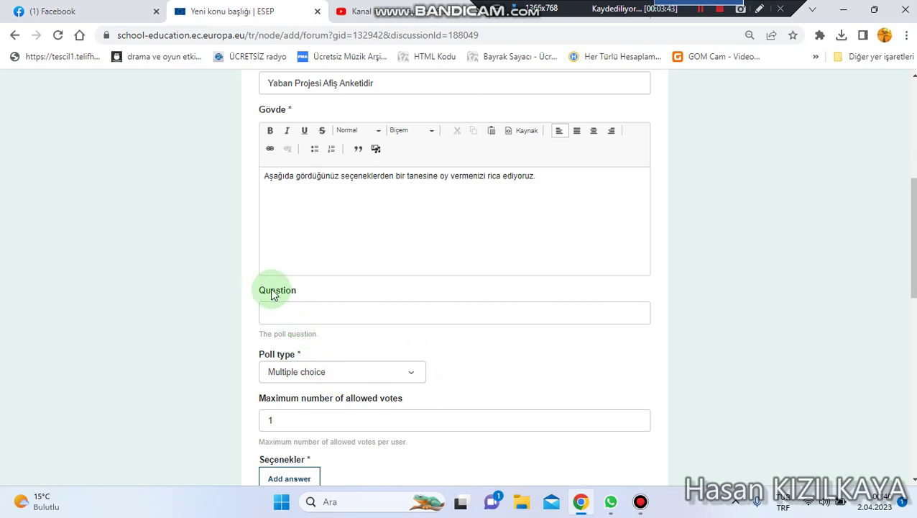
click(290, 309)
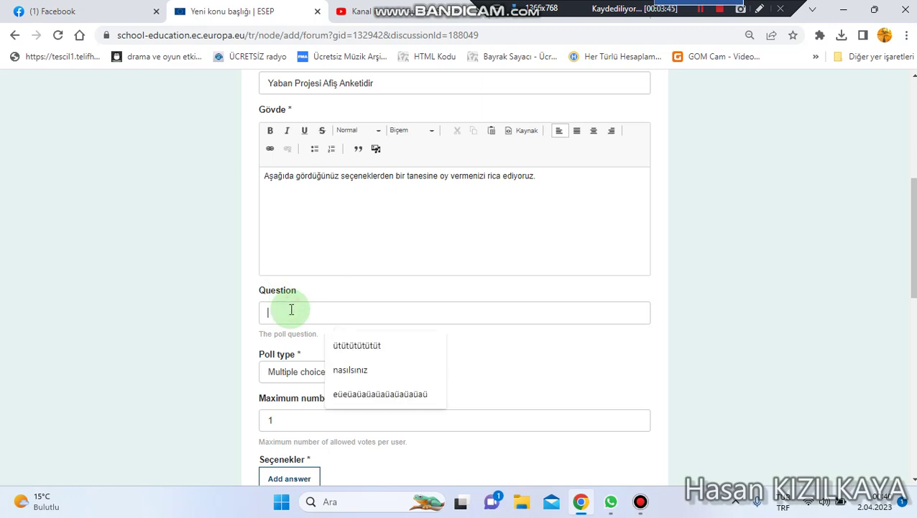
text(Aşa)
key(BackSpace)
text(ağı)
key(BackSpace)
key(BackSpace)
key(BackSpace)
key(BackSpace)
key(BackSpace)
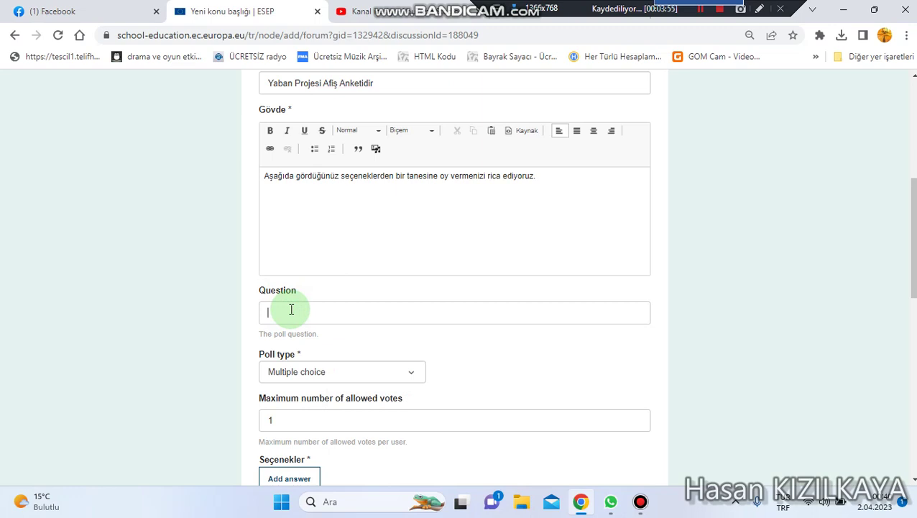
Step: Replace "Afiş" with "Konu" in the thread subject and enter the poll question "Projemize hangi konuları eklemek istersiniz"
double_click(340, 83)
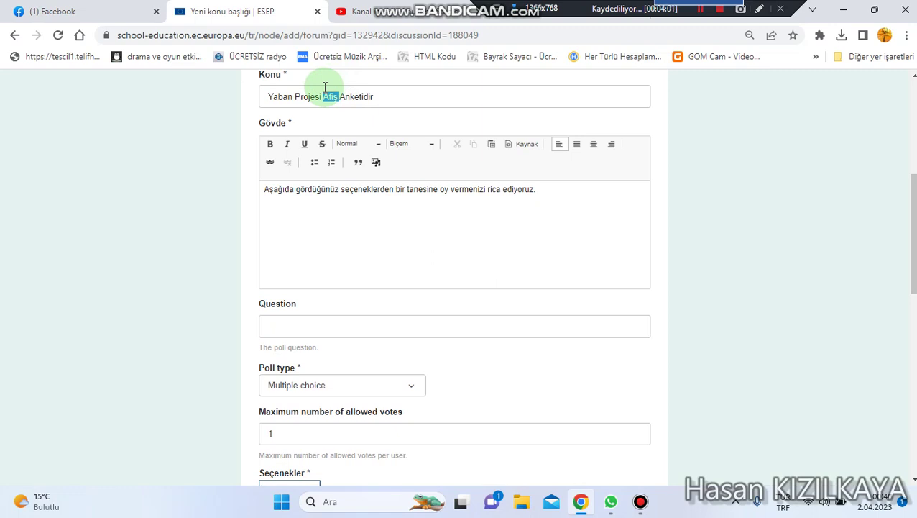
text(Konu)
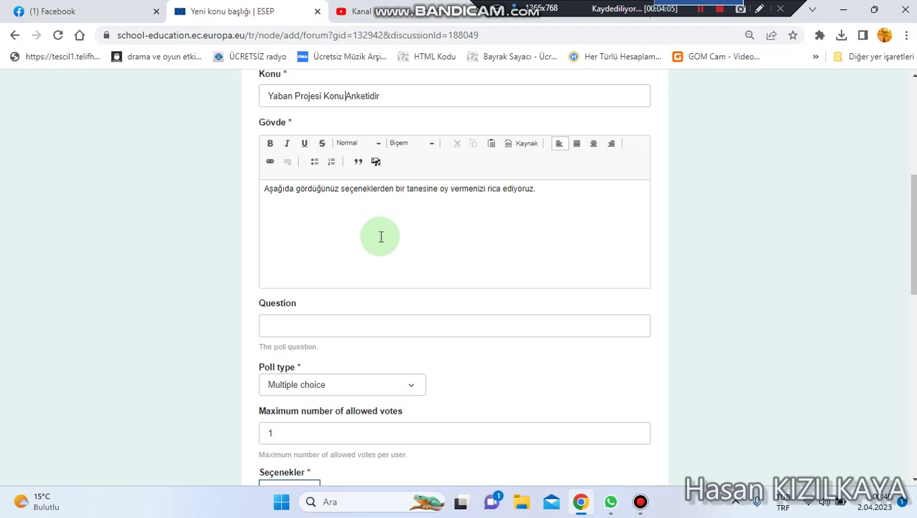
scroll(354, 240, down, 2)
click(294, 192)
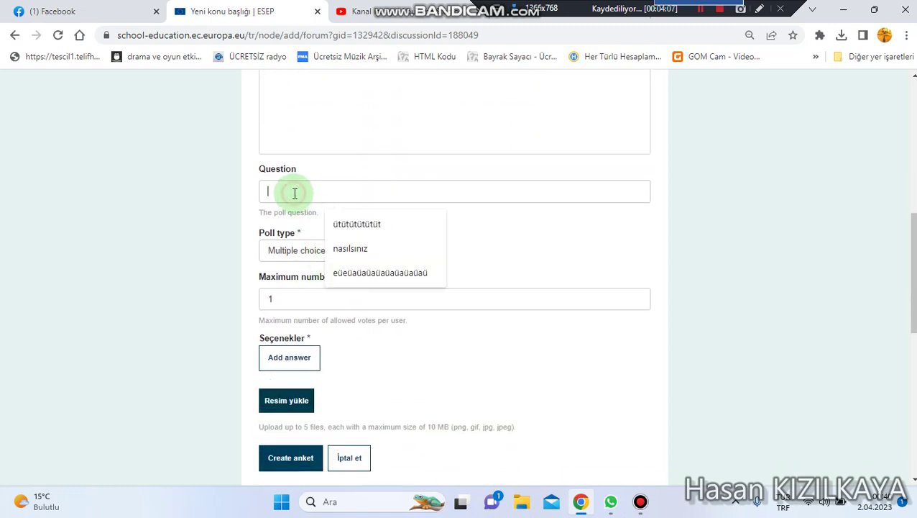
text(Proje)
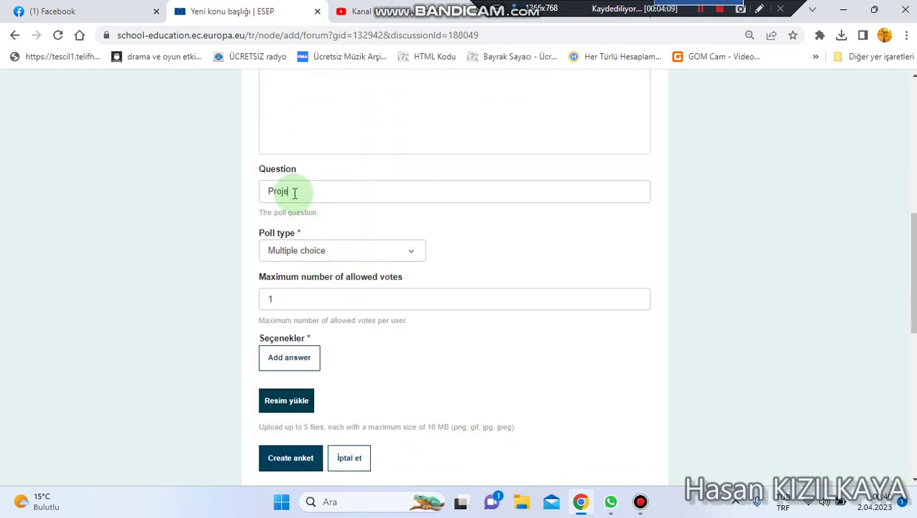
text(mize hangi konuları ekle)
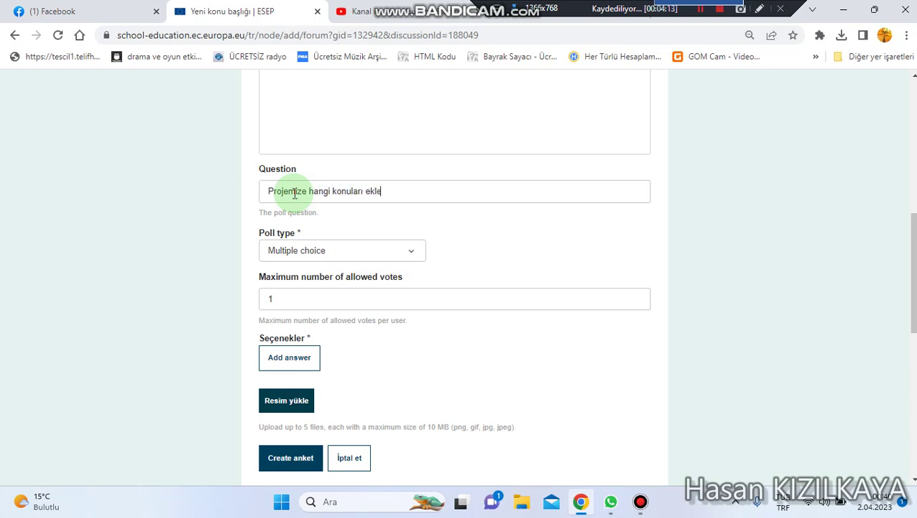
text(mek istersiniz)
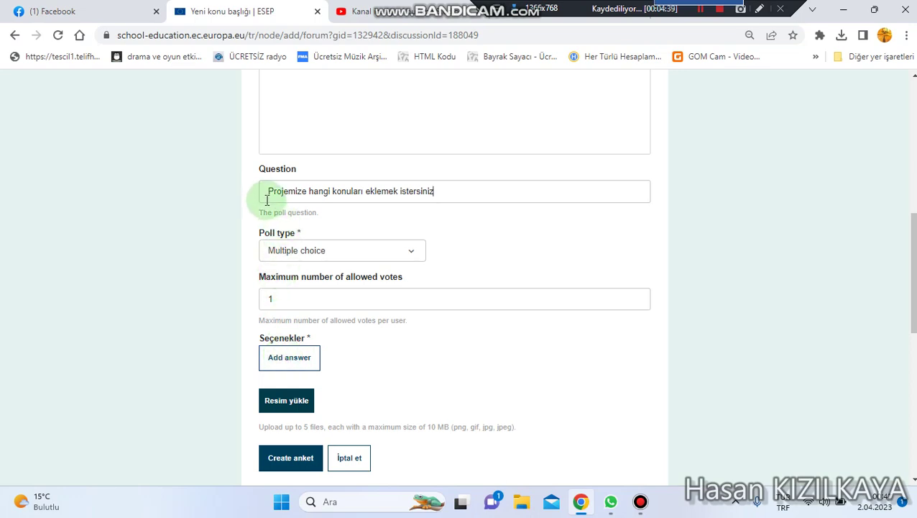
Step: Create the poll's first answer choice, "Doğadaki atıklar konusunu ekleyelim"
click(287, 357)
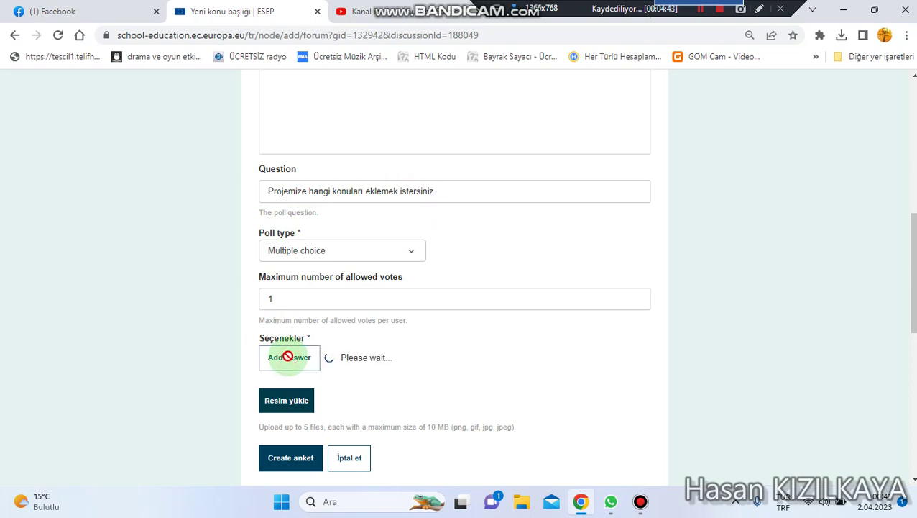
click(286, 377)
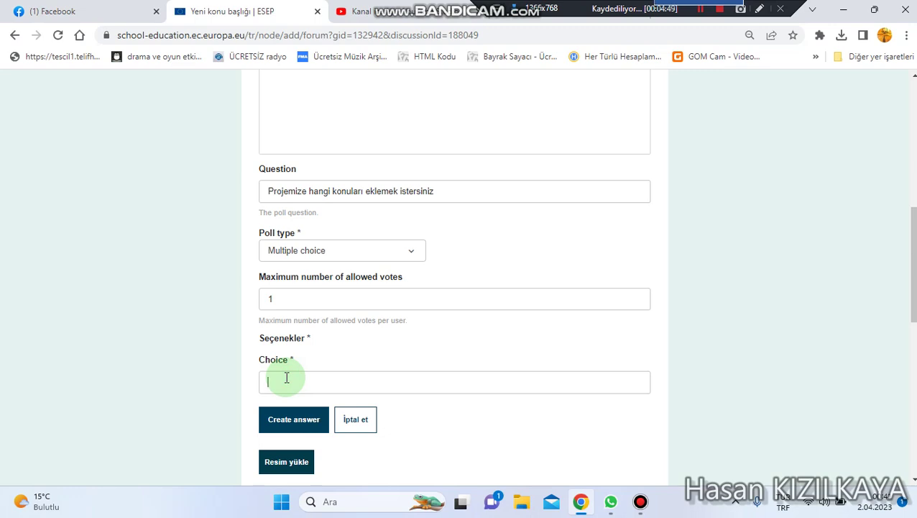
text(Doğadaki atıklar konusunu ekleyelim)
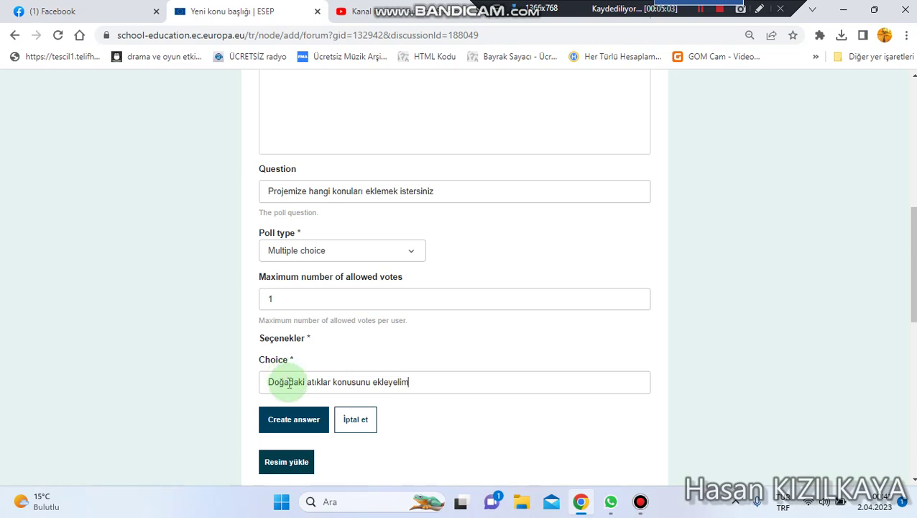
click(293, 421)
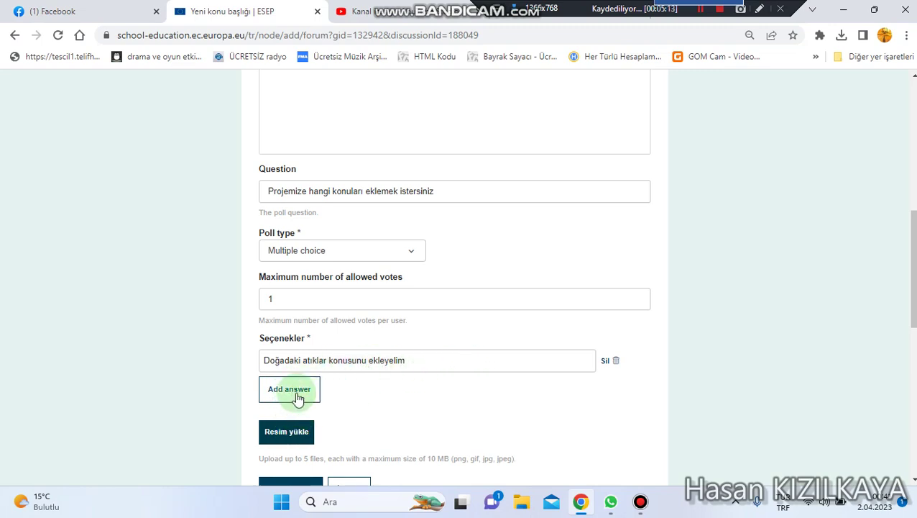
Step: Create a second answer choice for the poll, "Hayvanların beslenmesi ile ilgili bir konu ekleyelim"
click(286, 387)
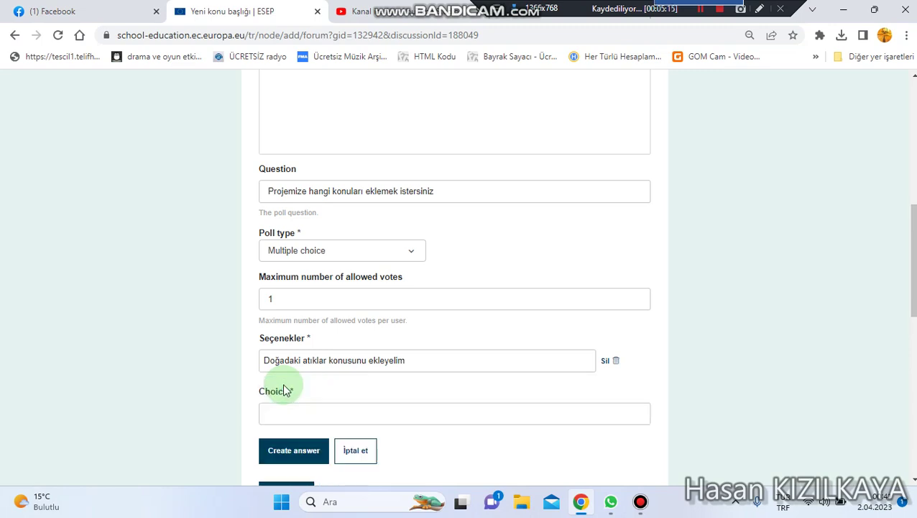
click(282, 412)
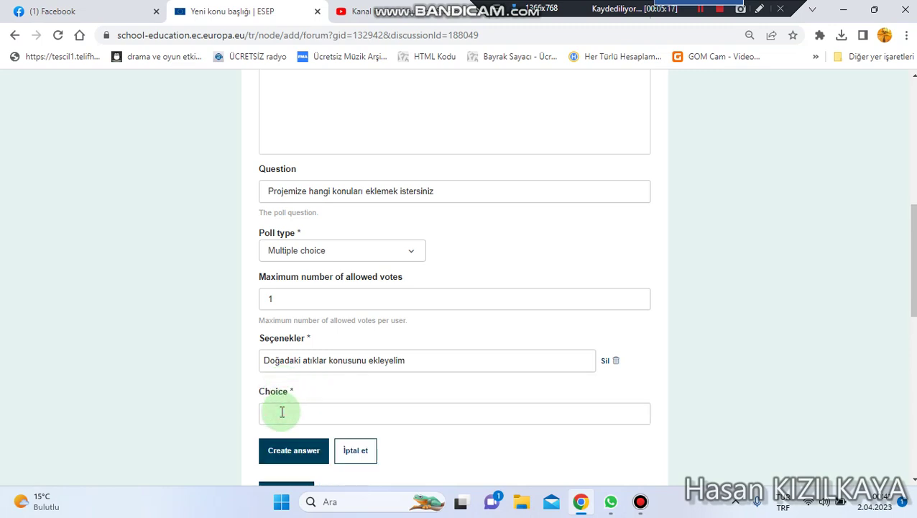
text(Hayvanların beslenmesi ile ilgili bir konu ekleyelim)
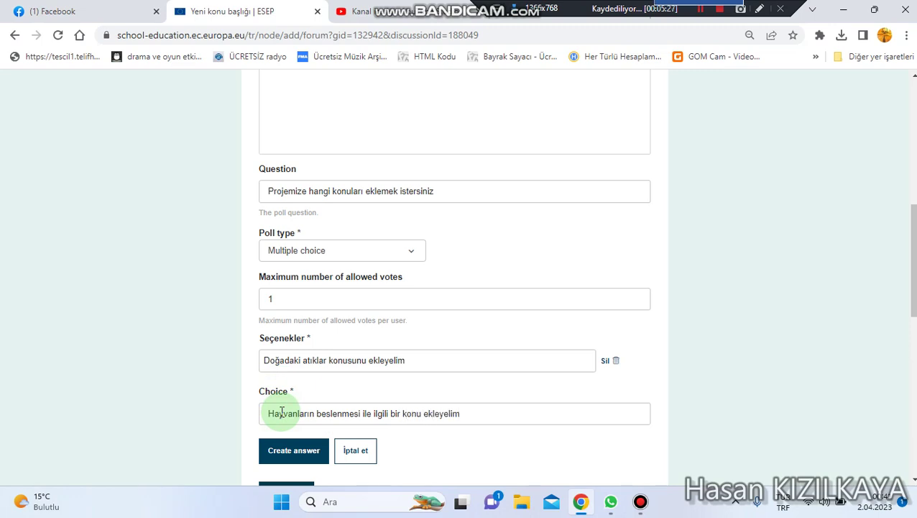
click(291, 450)
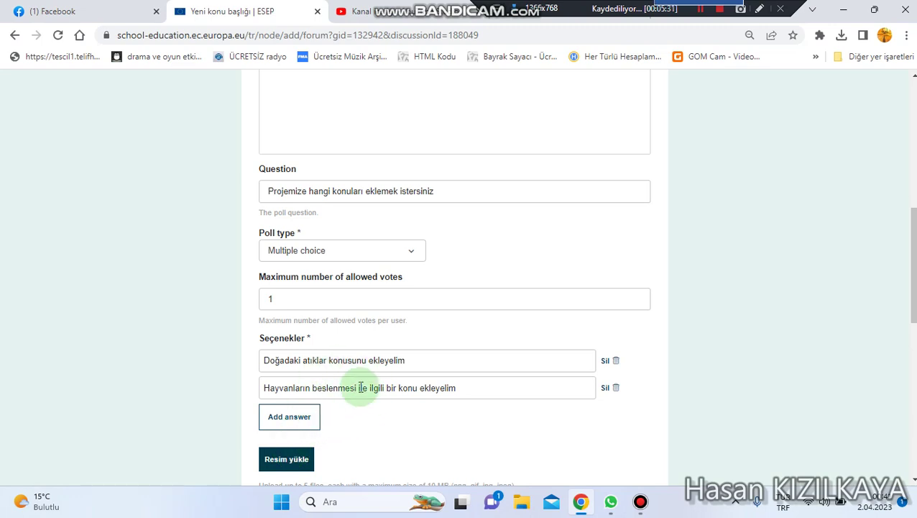
Step: Create a third answer choice for the poll, "Su kaynaklarımızın azalması konusunu ekleyelim"
click(286, 420)
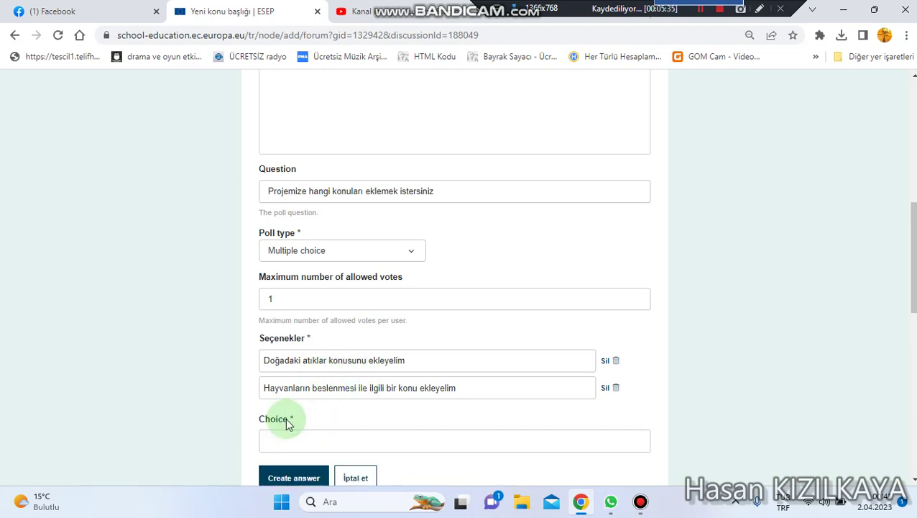
click(296, 441)
text(Su kaynakları)
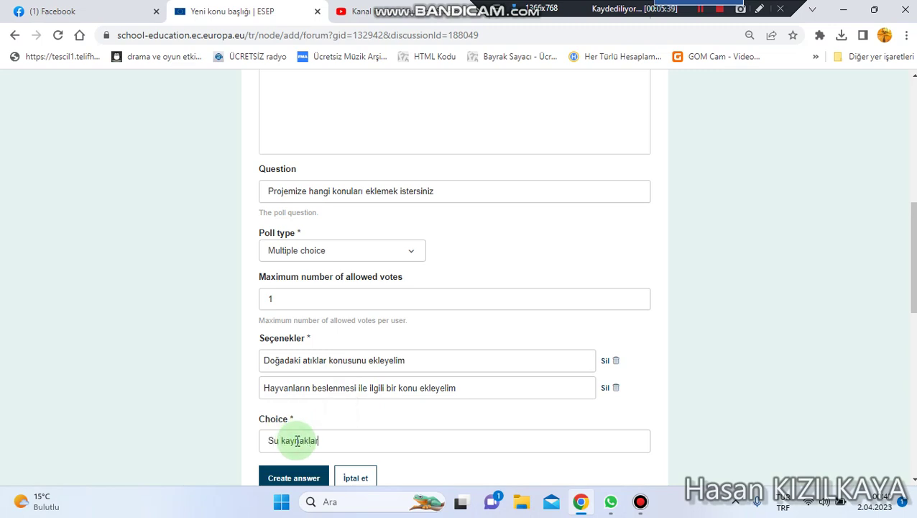
text(mızın azalması ko)
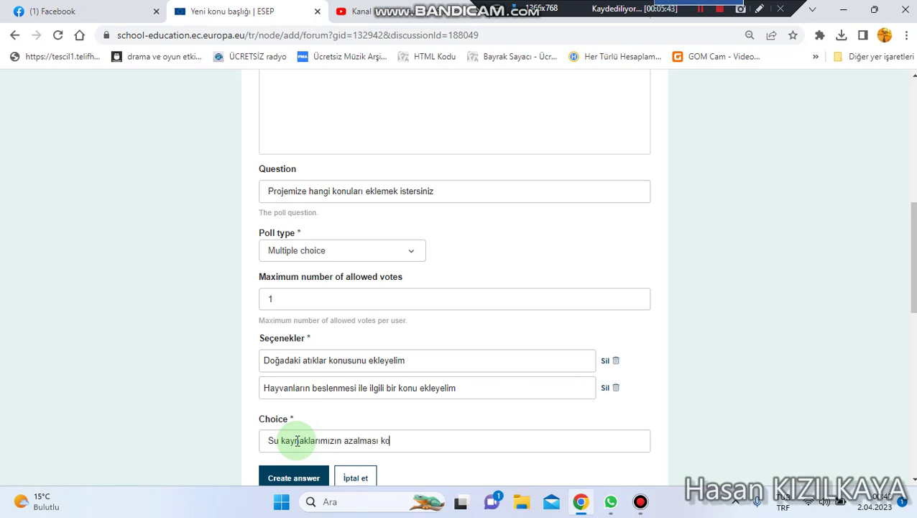
text(nusunu ekleyelim)
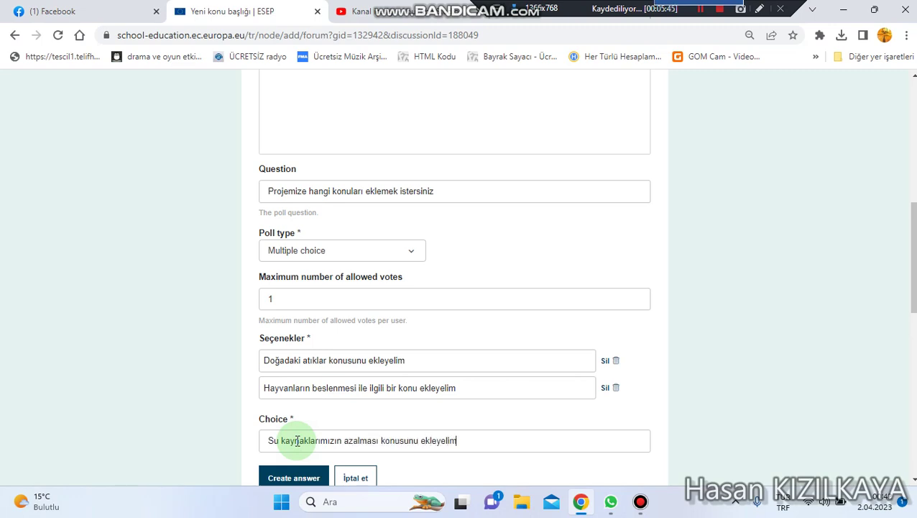
scroll(297, 438, down, 2)
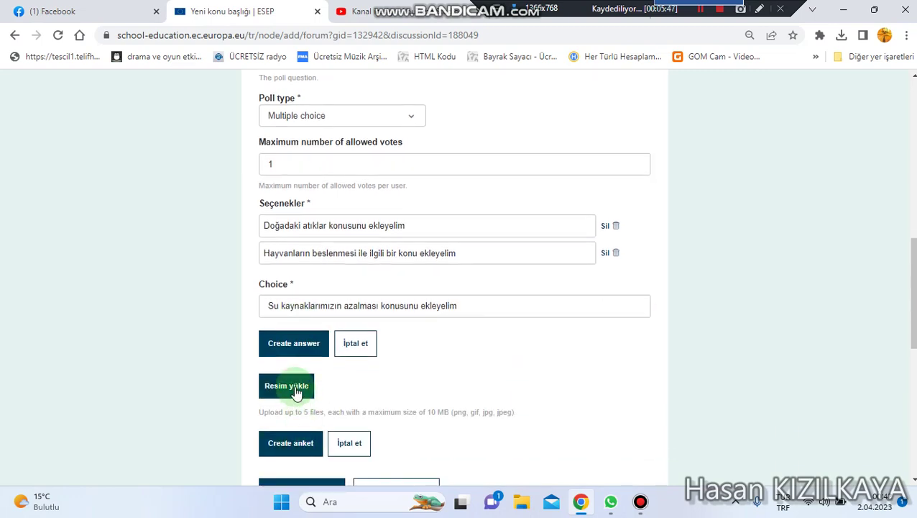
click(293, 345)
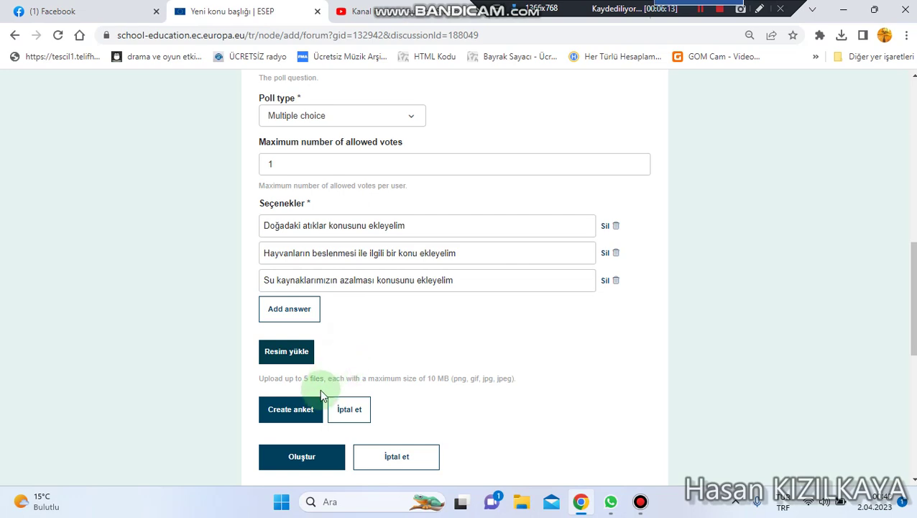
Step: Publish the forum thread with its three-choice poll
click(305, 459)
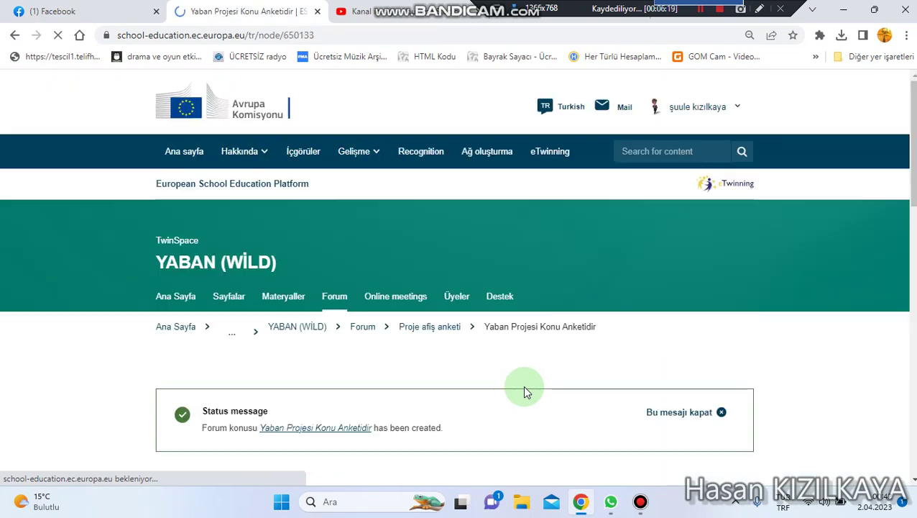
scroll(437, 387, down, 1)
scroll(436, 387, down, 4)
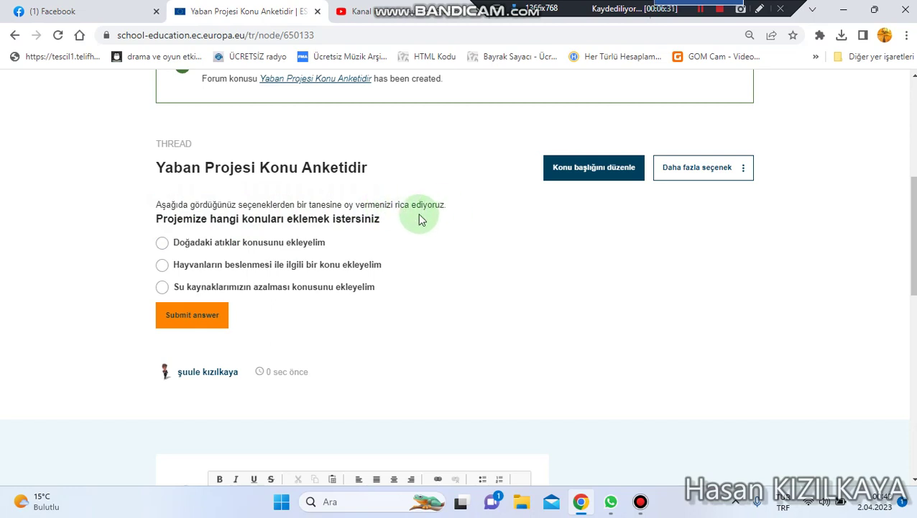
Step: Vote for "Doğadaki atıklar konusunu ekleyelim" in the published poll and submit the answer
click(162, 244)
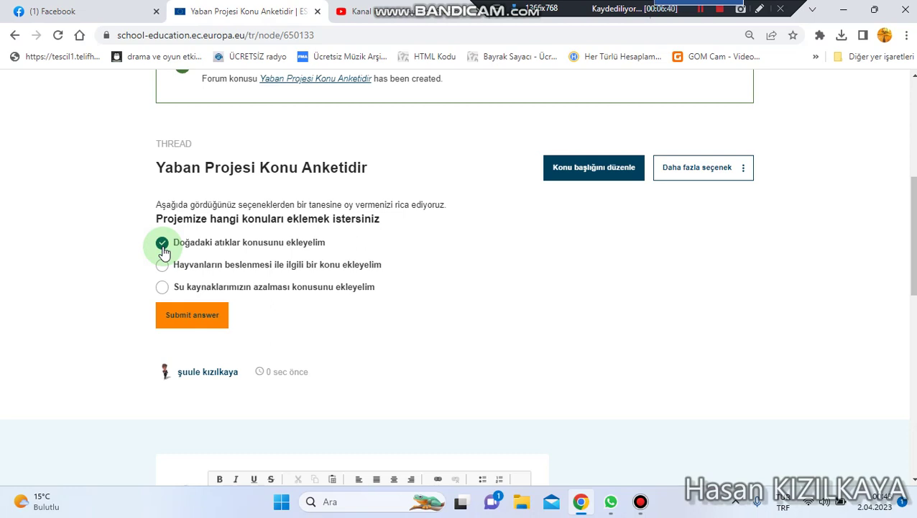
click(194, 319)
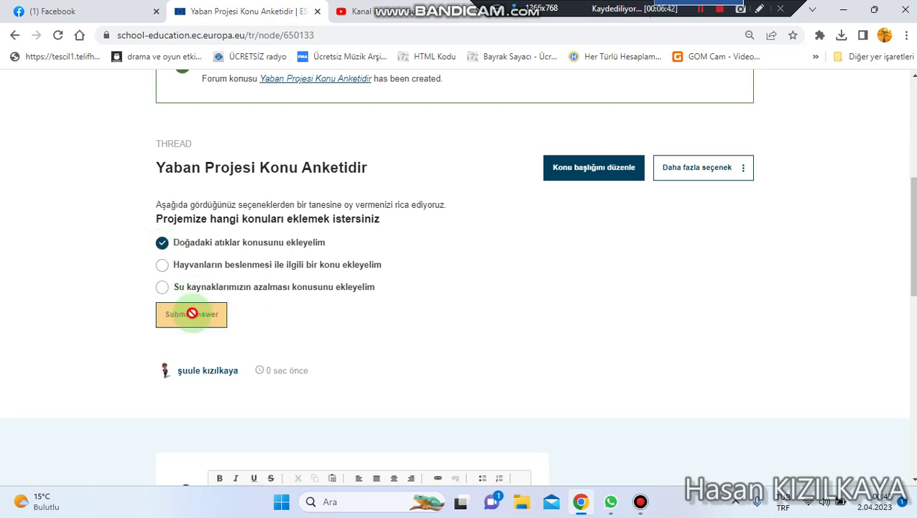
scroll(193, 318, down, 1)
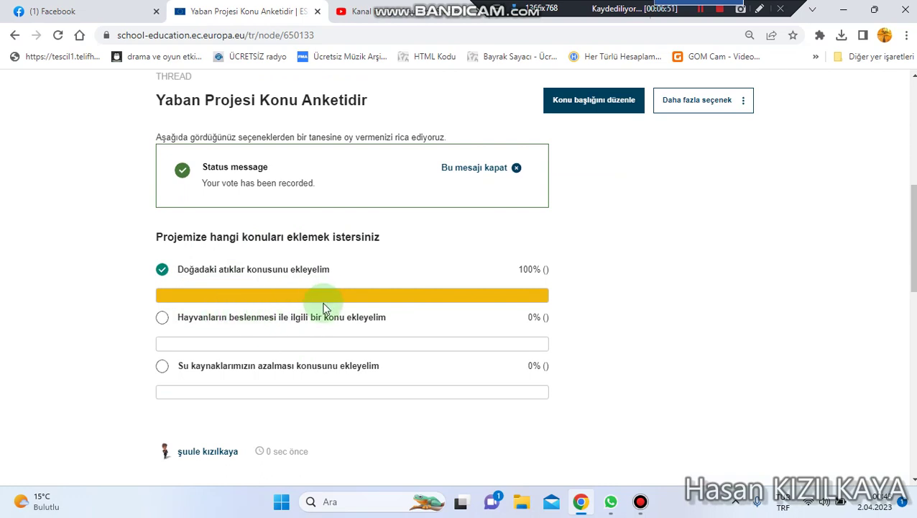
Step: Return to the TwinSpace forum overview and open the "Proje afiş anketi" discussion
scroll(382, 328, up, 2)
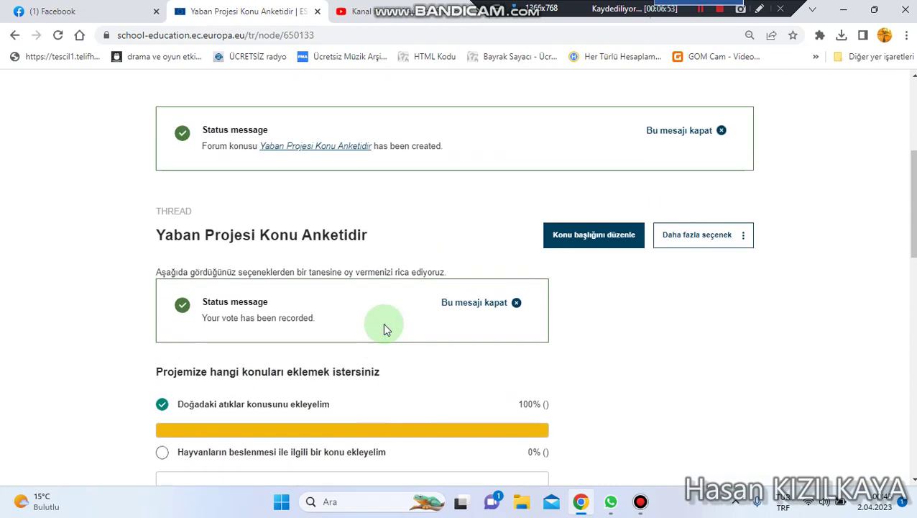
scroll(380, 331, up, 2)
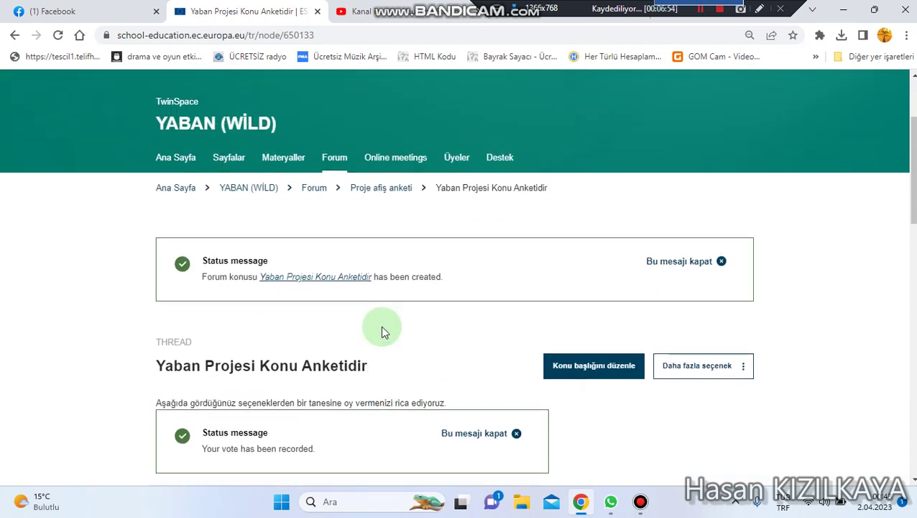
click(332, 165)
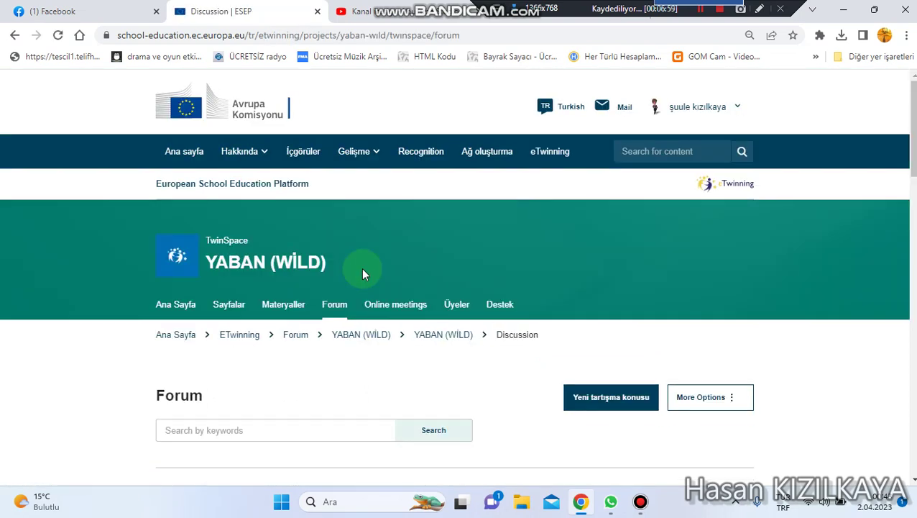
scroll(256, 438, down, 3)
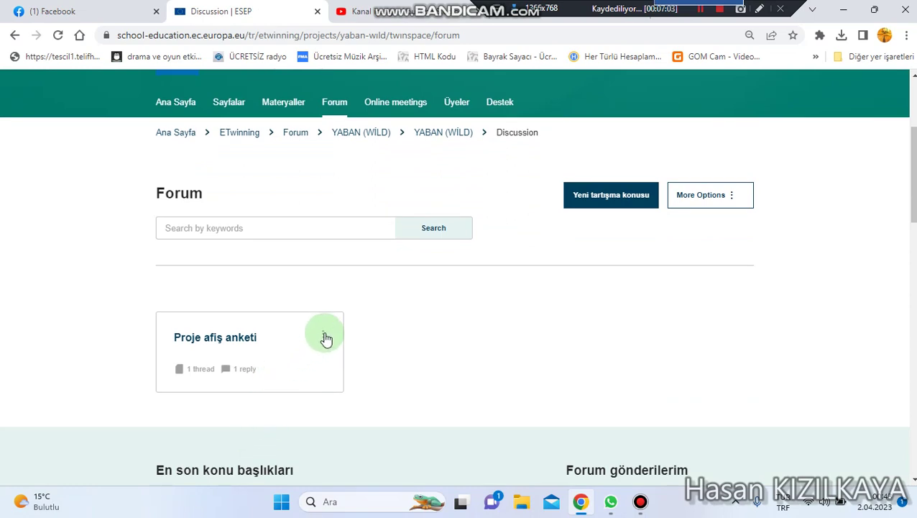
click(248, 342)
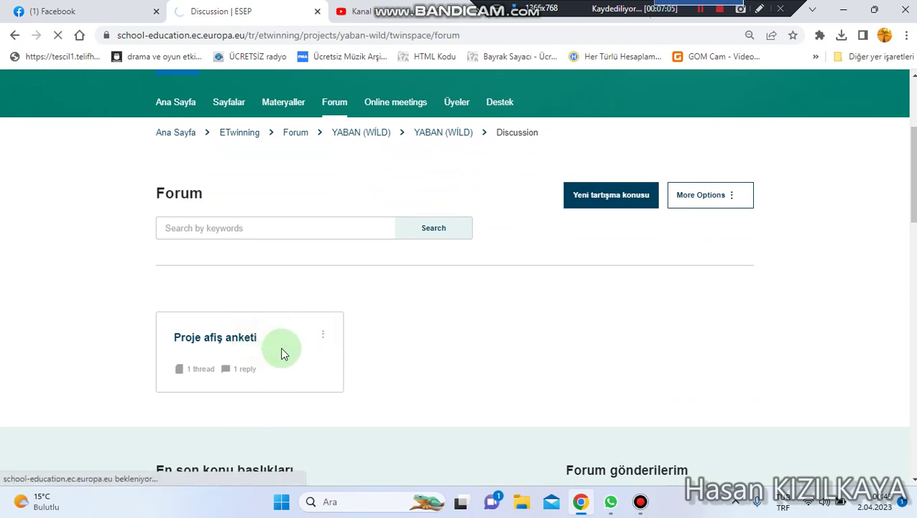
Step: Check the discussion's thread list and start another new thread in it
scroll(356, 391, down, 3)
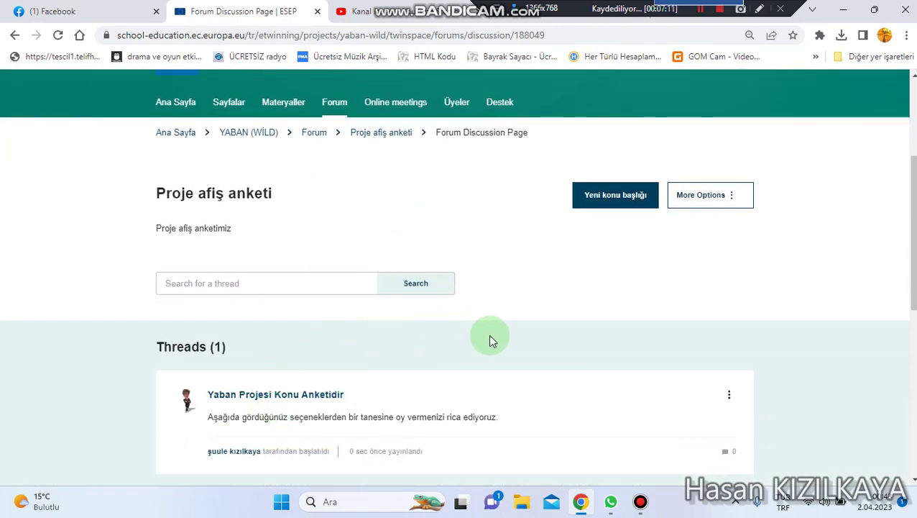
scroll(485, 338, down, 2)
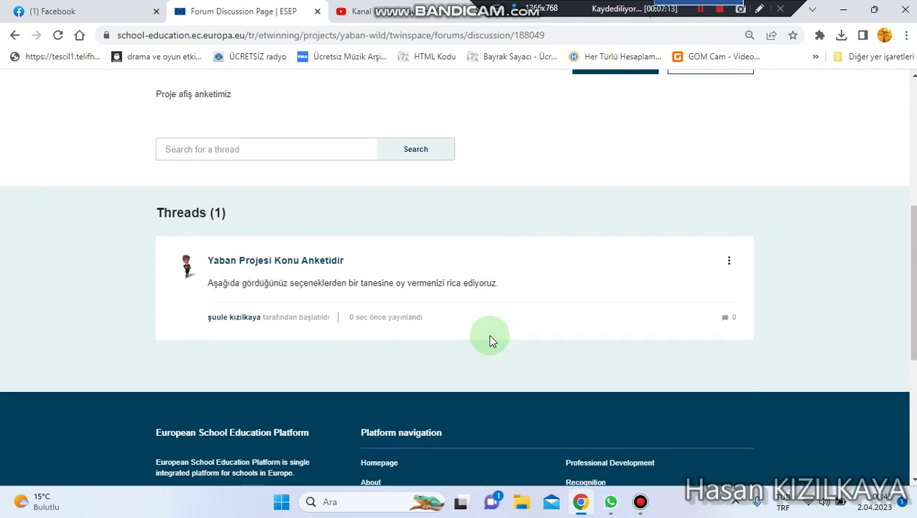
scroll(490, 336, up, 2)
click(614, 199)
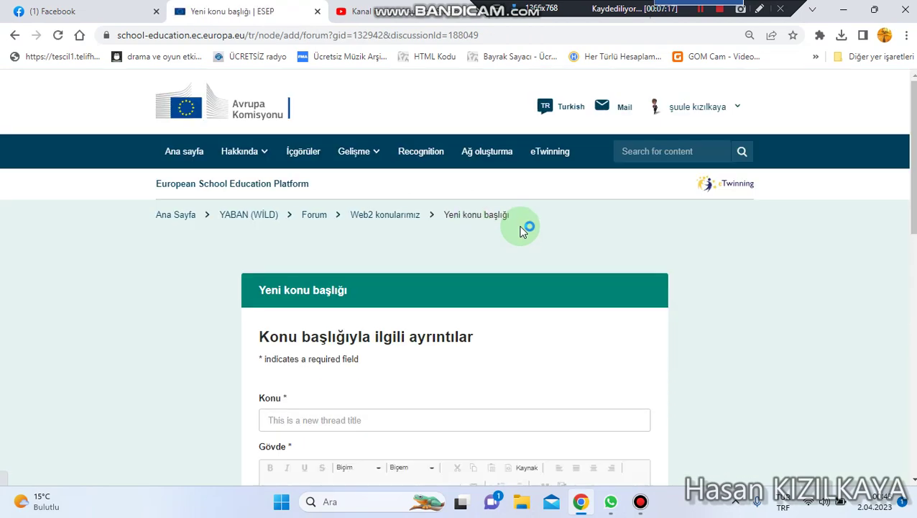
scroll(522, 225, down, 2)
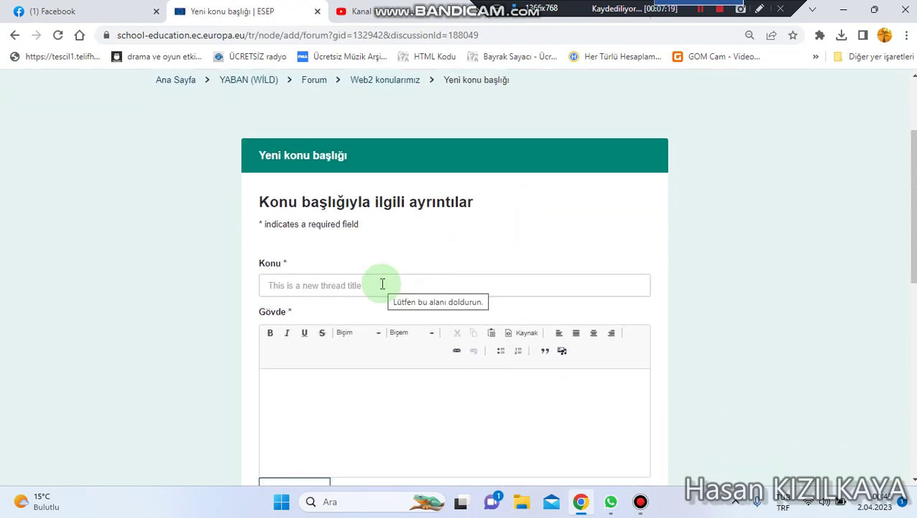
Step: Enter the thread subject "Proje afiş anketimizle ilgili cevaplarımızı bekliyoruz" and the body text "lüften bir tanesini seçiniz."
click(382, 284)
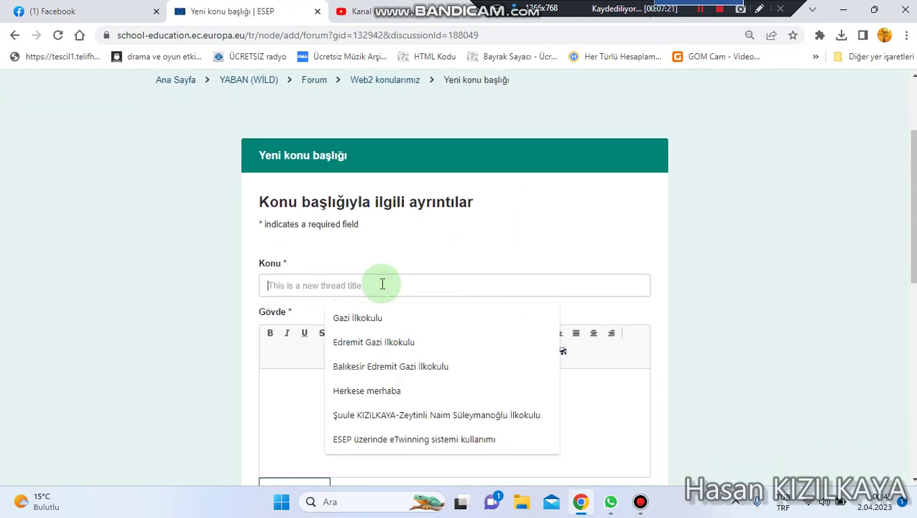
text(Proje af)
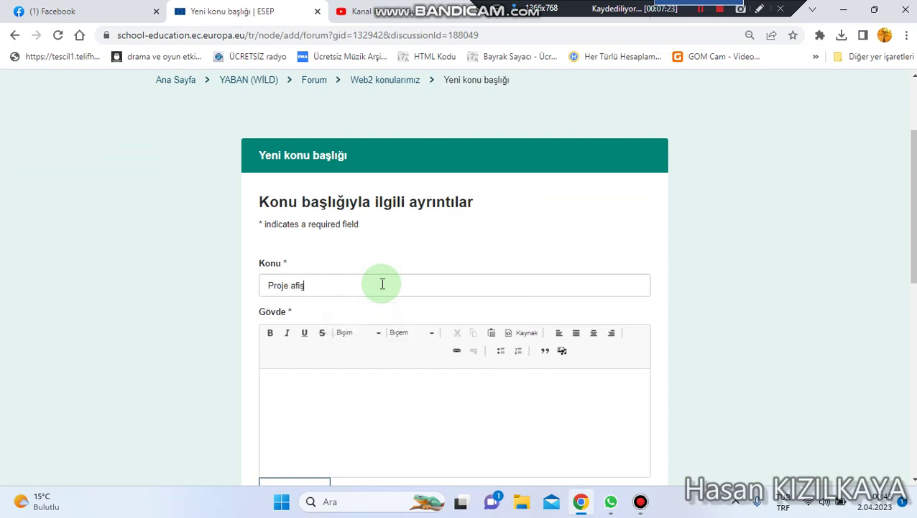
text(iş anketimizle ilgili)
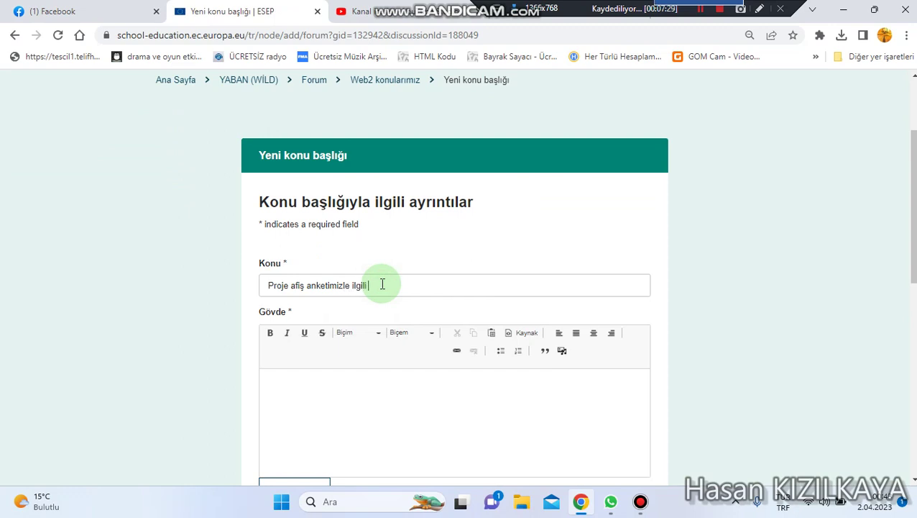
text( cevaplarımızı bekliyoruz)
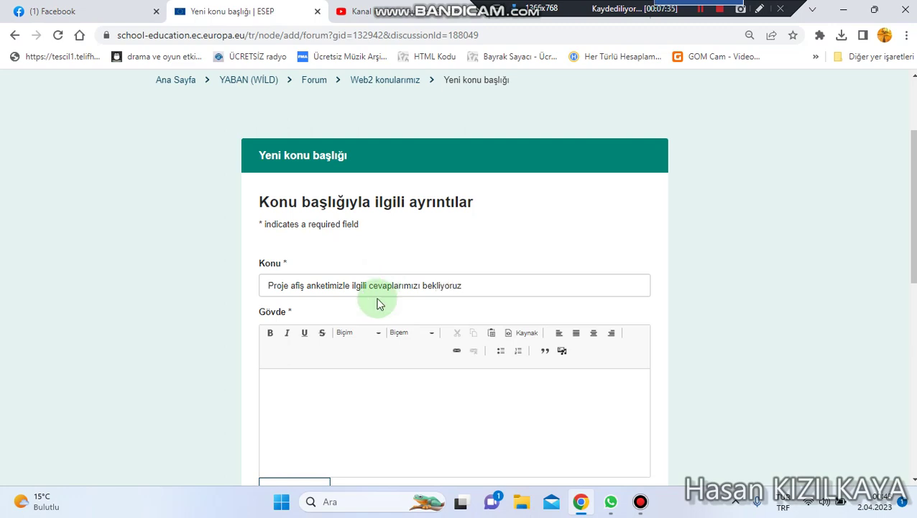
click(379, 374)
text(lüften bir tanesini seçiniz.)
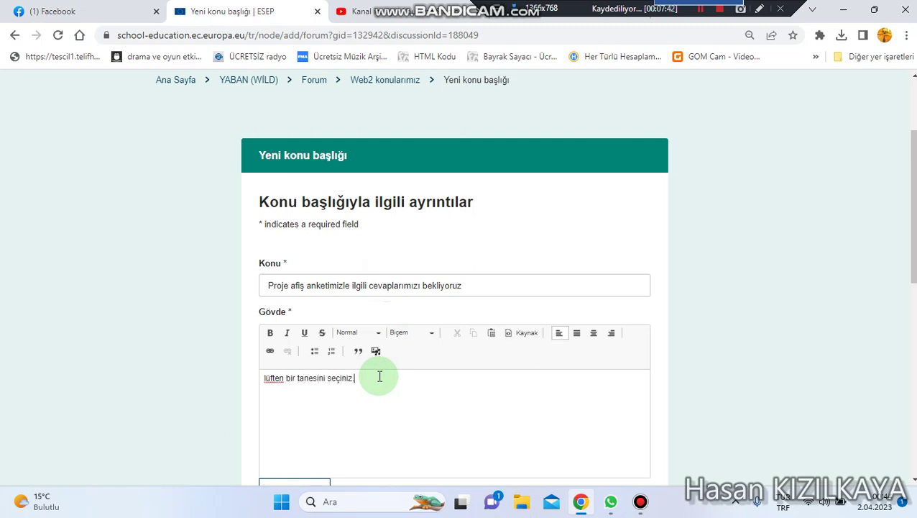
Step: Add a new poll to the poster thread and make it a Multiple choice poll
scroll(379, 377, down, 2)
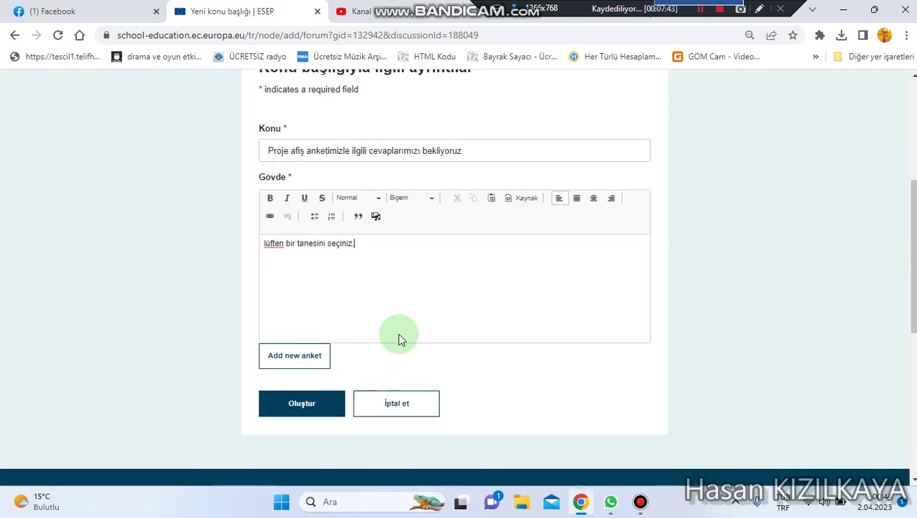
click(293, 357)
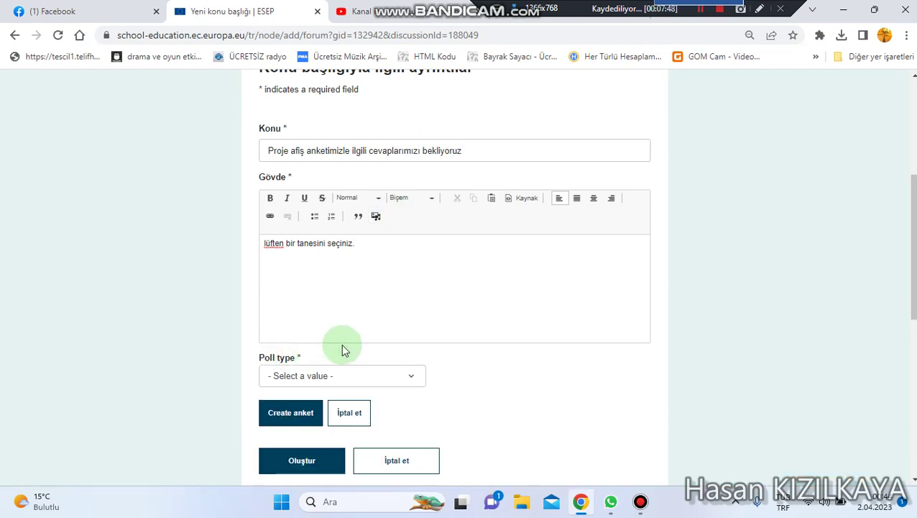
click(365, 375)
click(334, 425)
scroll(389, 376, down, 1)
scroll(389, 376, down, 2)
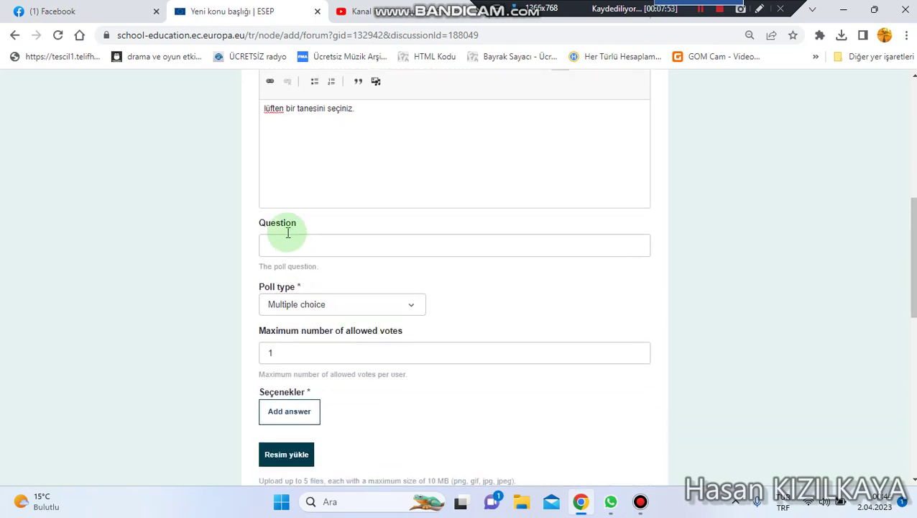
Step: Enter the poll question "Hangi seçeneği beğendiyseniz,onun kutucunu işaretleyiniz." and add a blank answer choice
click(287, 241)
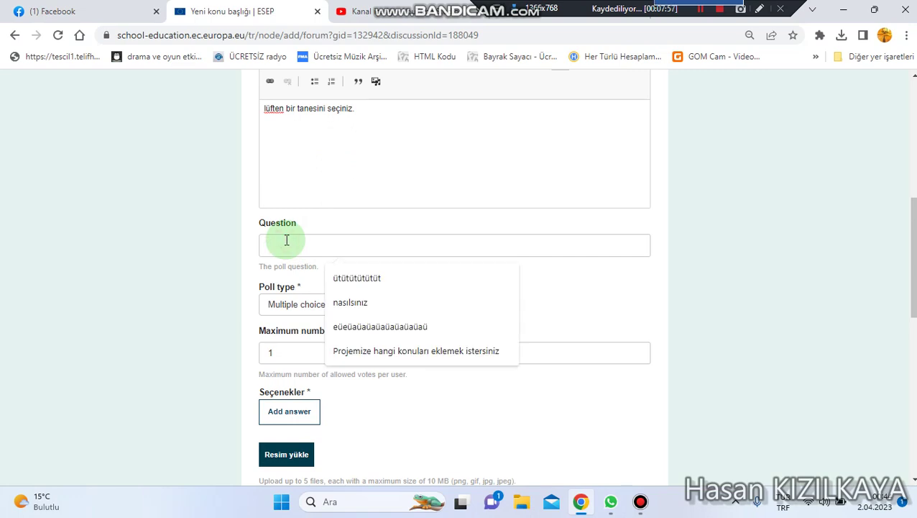
text(Hangi seçe)
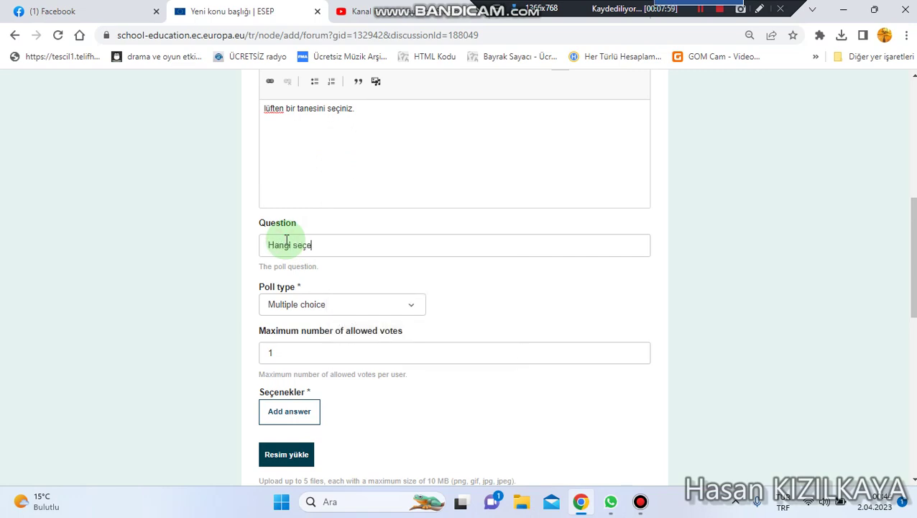
text(neği beğendiyseniz,onun ku)
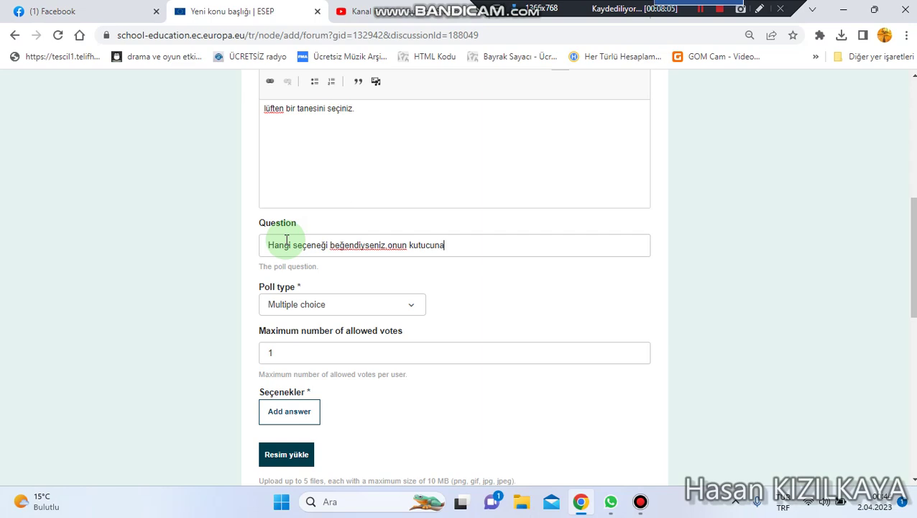
text(tucunu is)
text(aretleyiniz.)
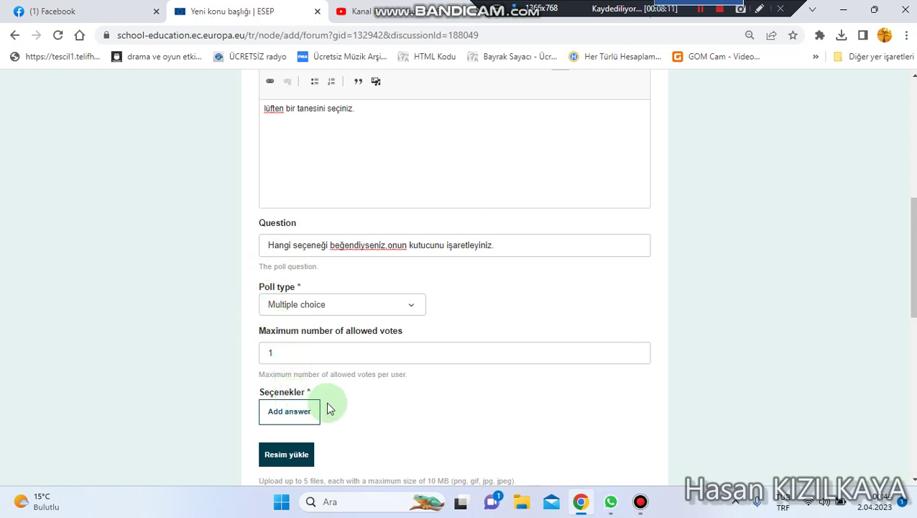
scroll(327, 406, down, 1)
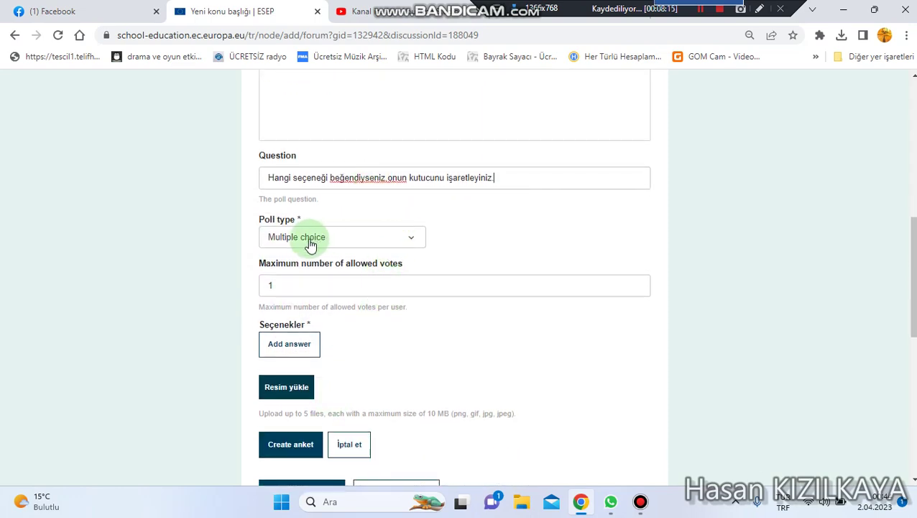
click(291, 347)
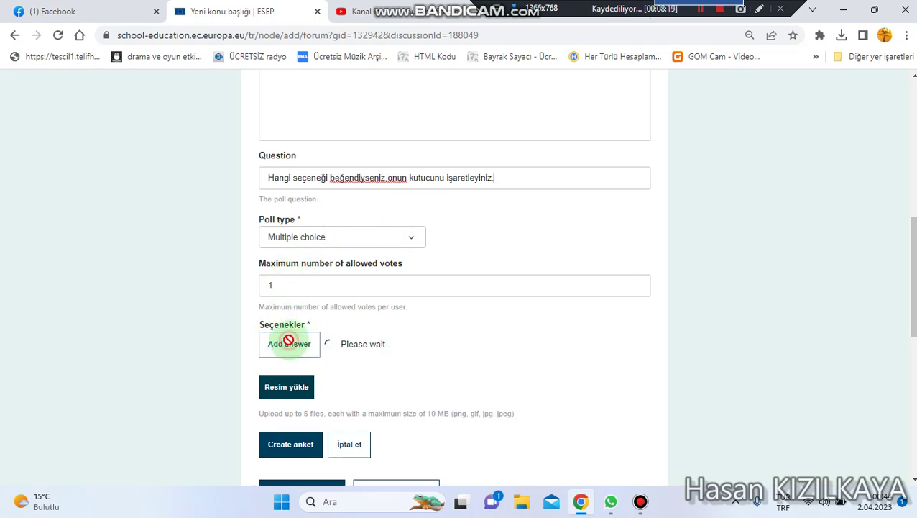
Step: Upload the image "Screen Shot 12-06-22 at 10.17 PM" to the poll and set its alternative text to "1.seçenek"
scroll(303, 338, down, 1)
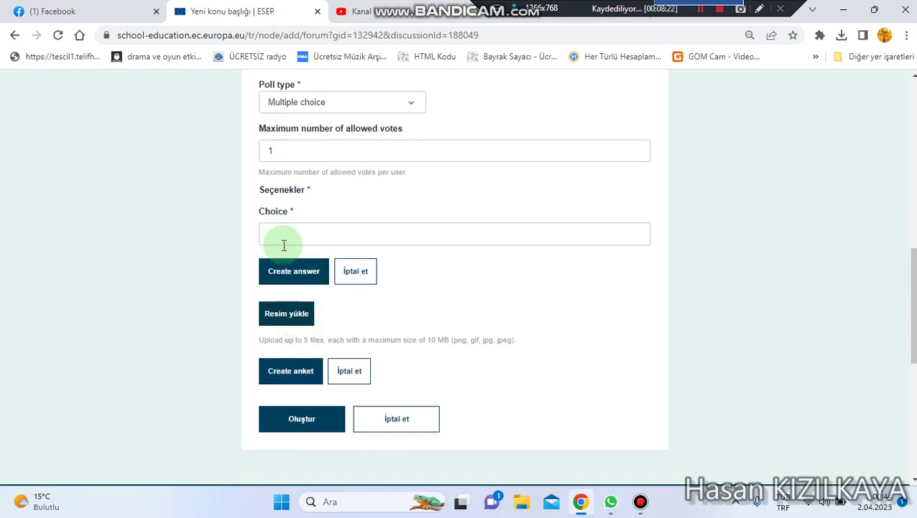
click(284, 314)
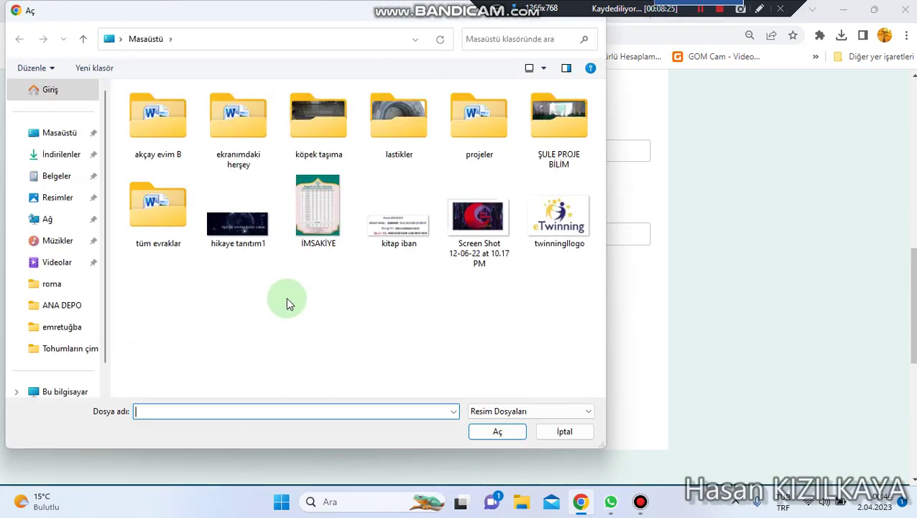
click(479, 239)
click(498, 431)
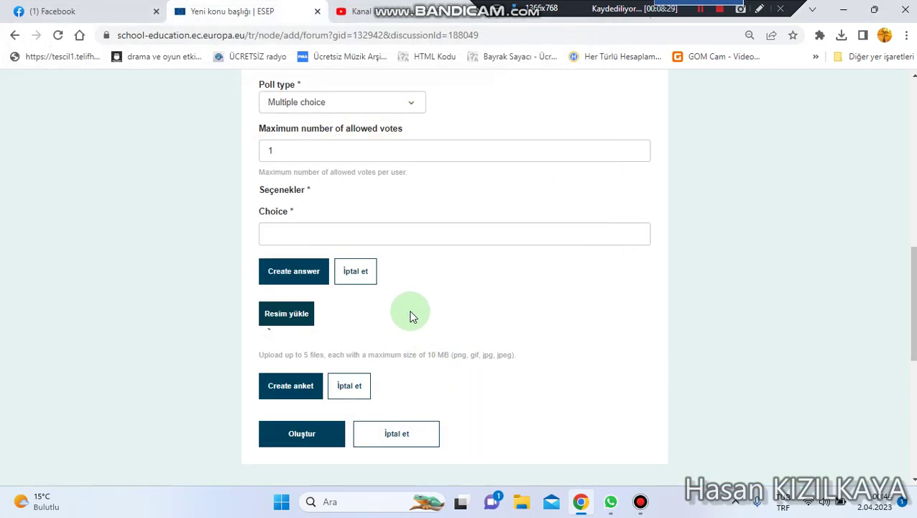
scroll(411, 316, down, 5)
scroll(409, 316, down, 2)
click(332, 277)
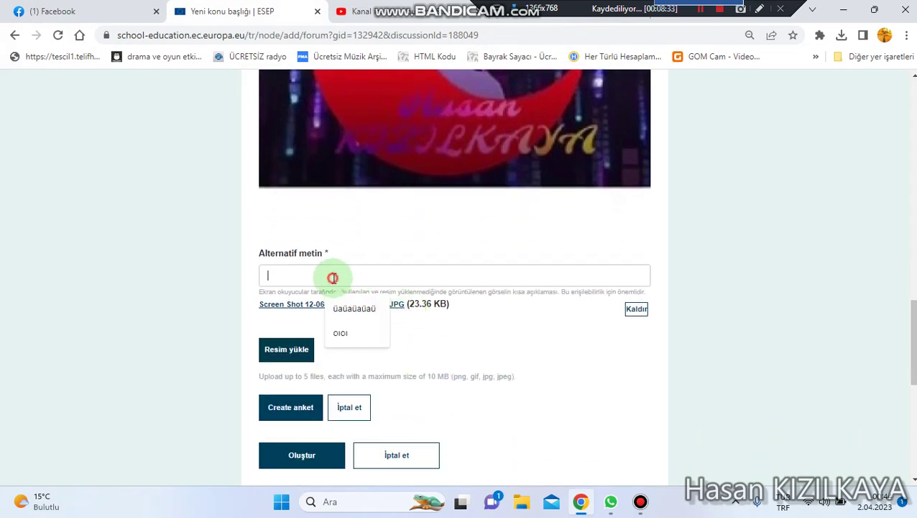
text(1.seçenek)
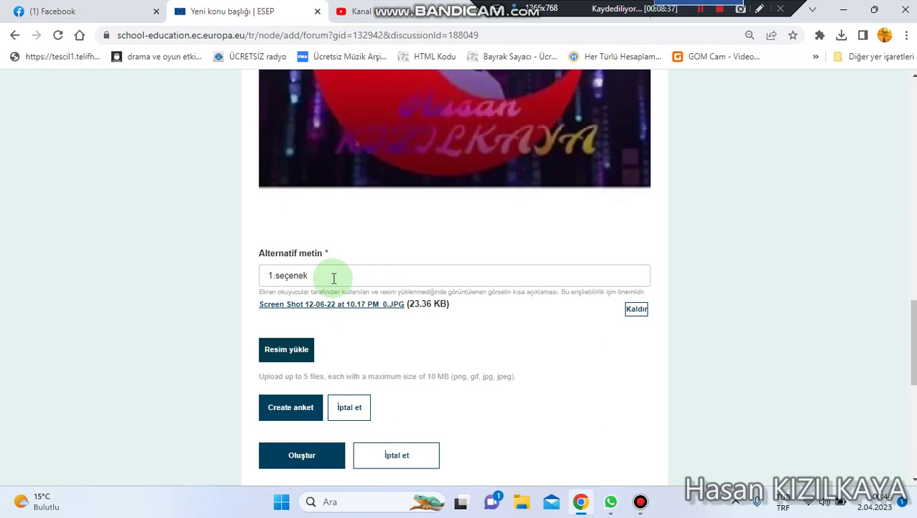
Step: Upload the image "twinningllogo" as the poll's second picture and set its alternative text to "2.seçenek"
click(294, 354)
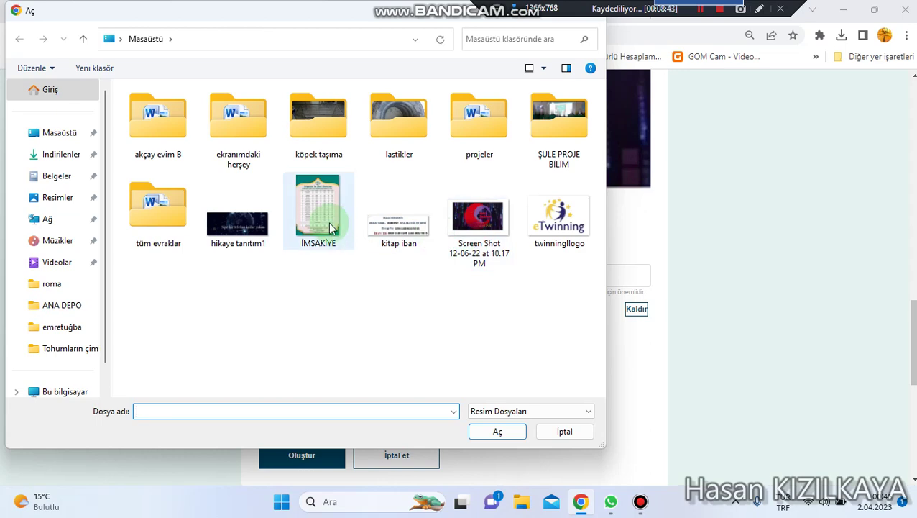
click(559, 216)
click(496, 432)
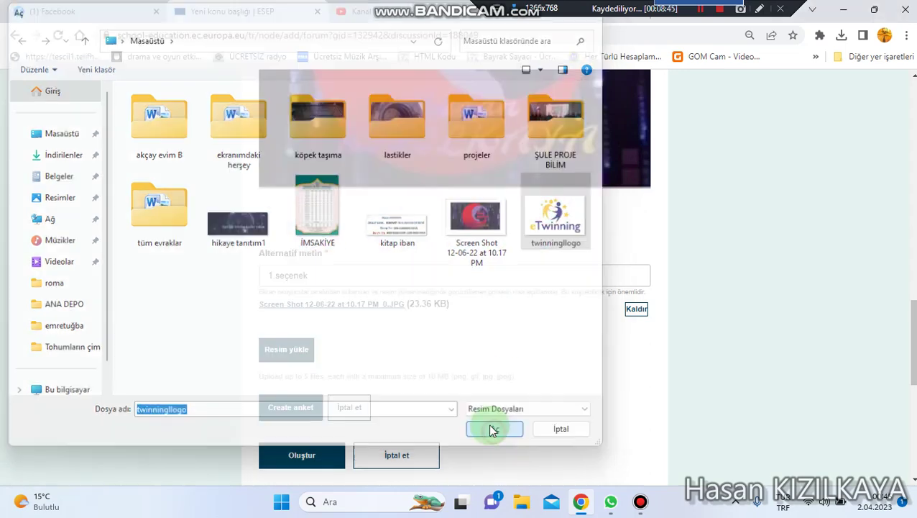
scroll(389, 353, down, 1)
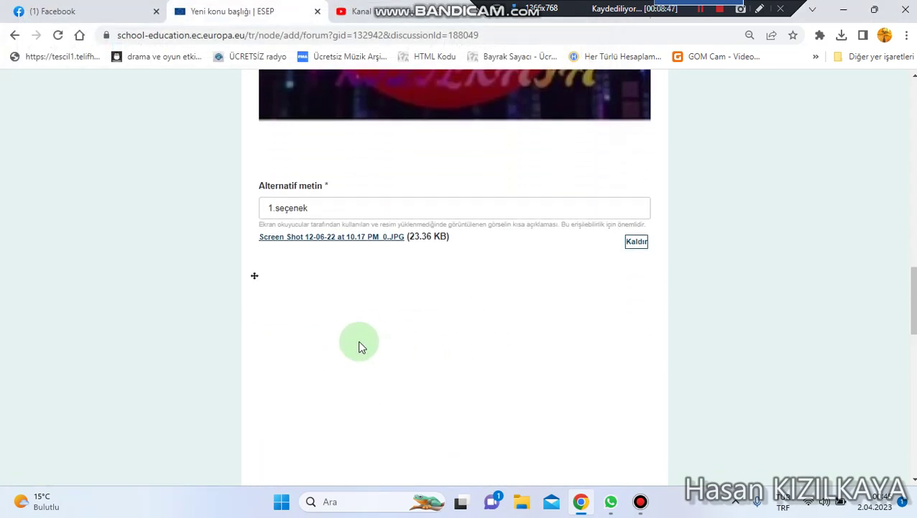
scroll(356, 333, down, 5)
click(312, 352)
text(2.seçenek)
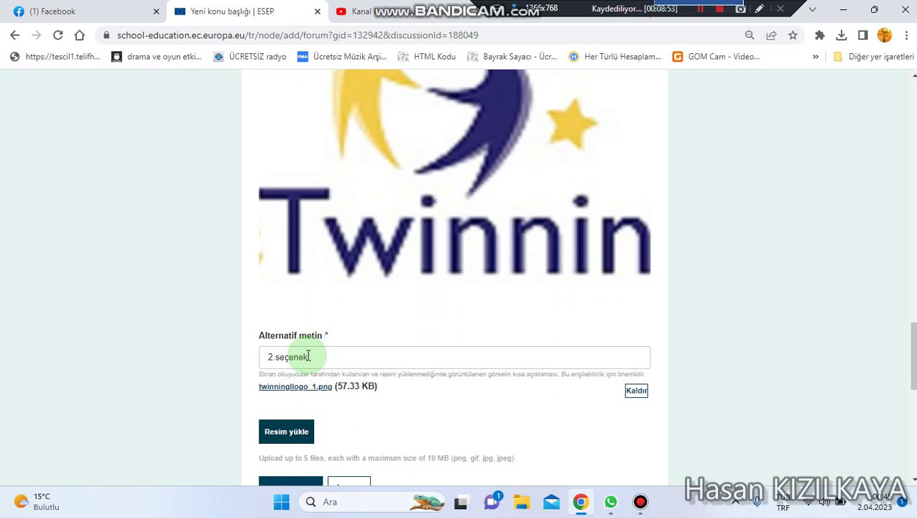
Step: Try to create the thread, then fill the required answer choice with "1.seçenek" and create that answer
scroll(310, 355, down, 1)
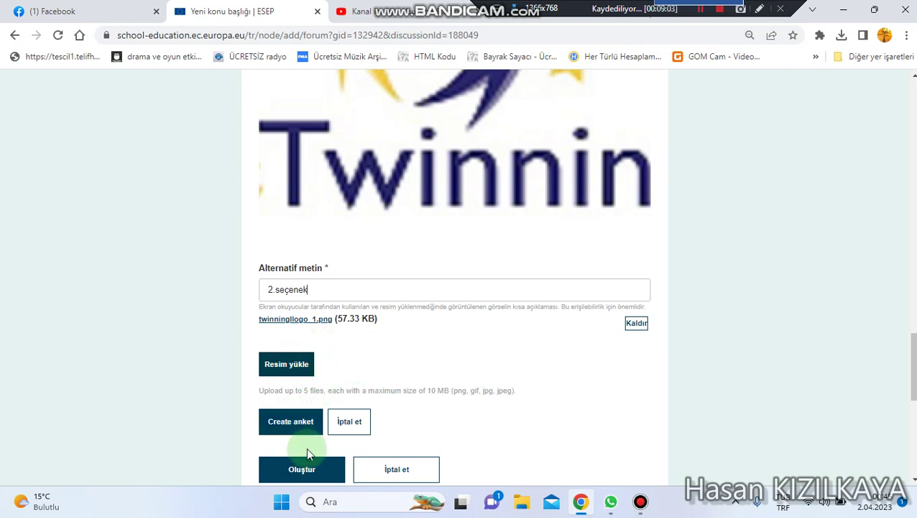
click(307, 470)
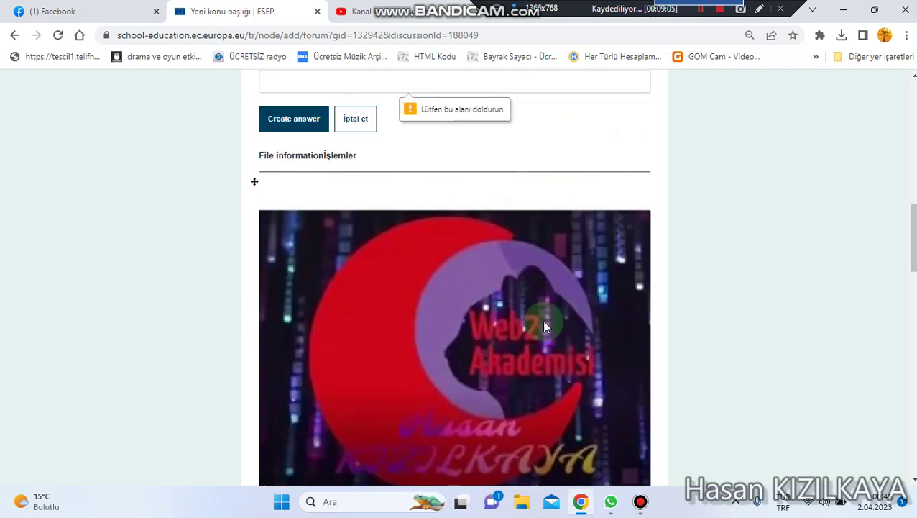
scroll(542, 320, up, 2)
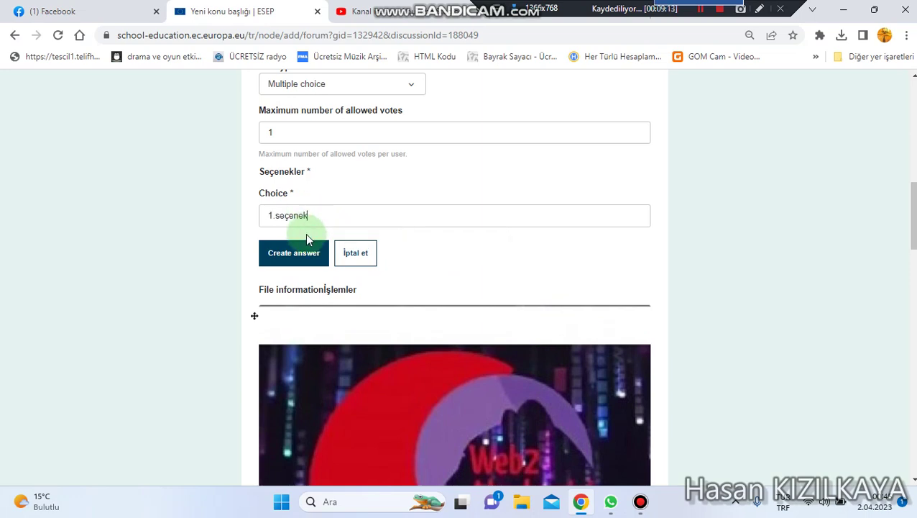
click(301, 255)
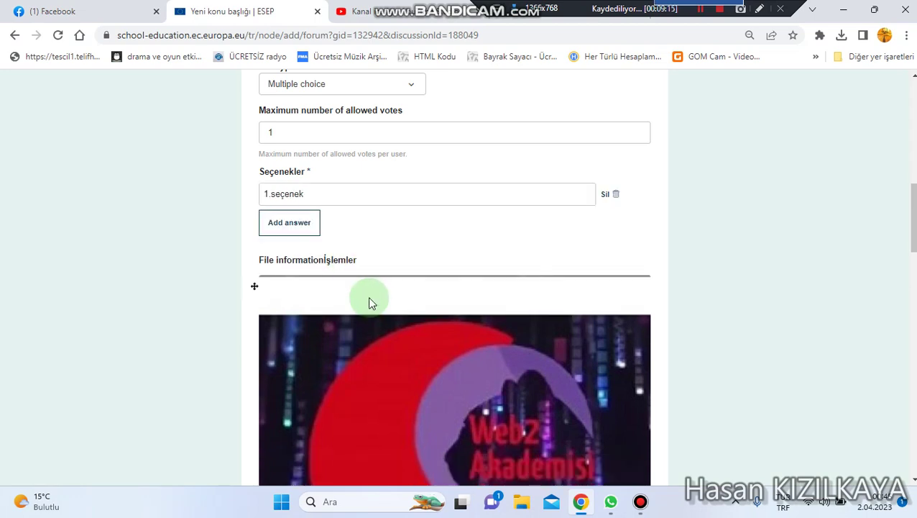
Step: Create the poster poll thread with its two uploaded images
scroll(371, 308, down, 10)
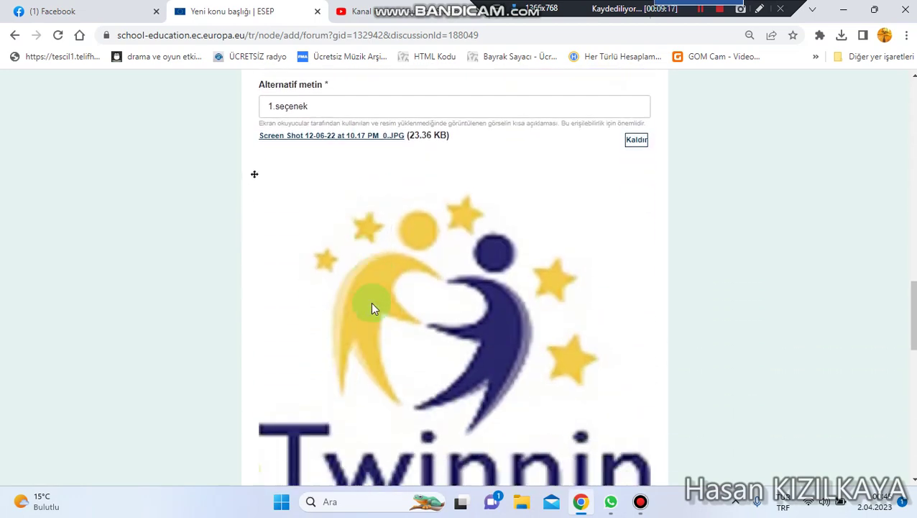
scroll(360, 308, down, 4)
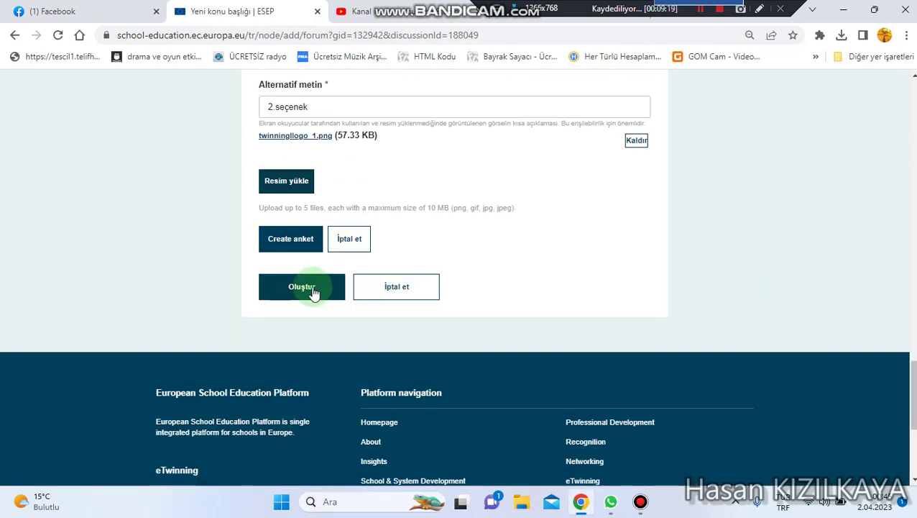
click(314, 291)
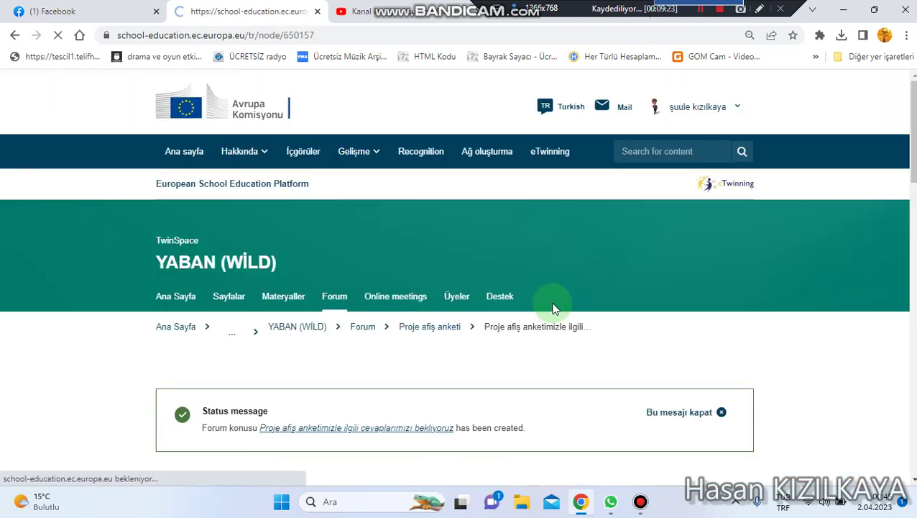
Step: Review the published poll's options, choose the "Web2 Akademisi" image and submit the answer
scroll(535, 316, down, 4)
scroll(532, 313, down, 1)
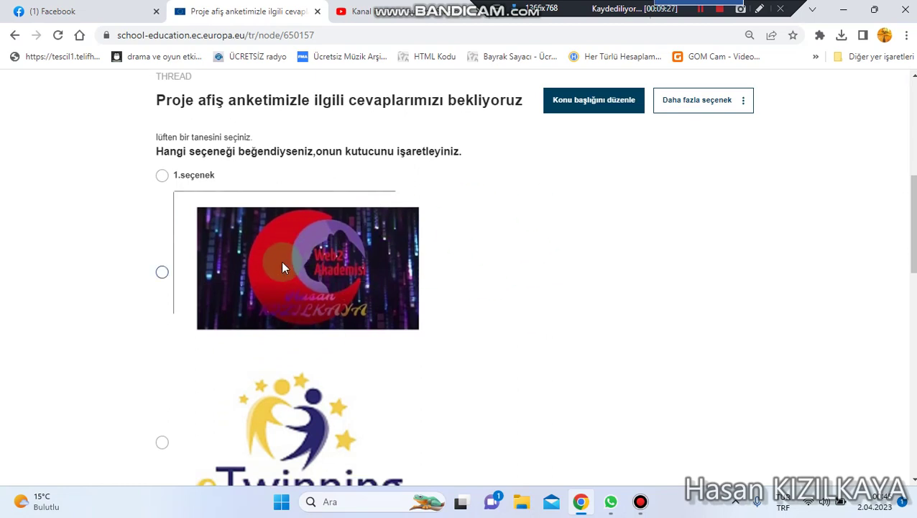
scroll(268, 274, down, 2)
scroll(241, 275, up, 1)
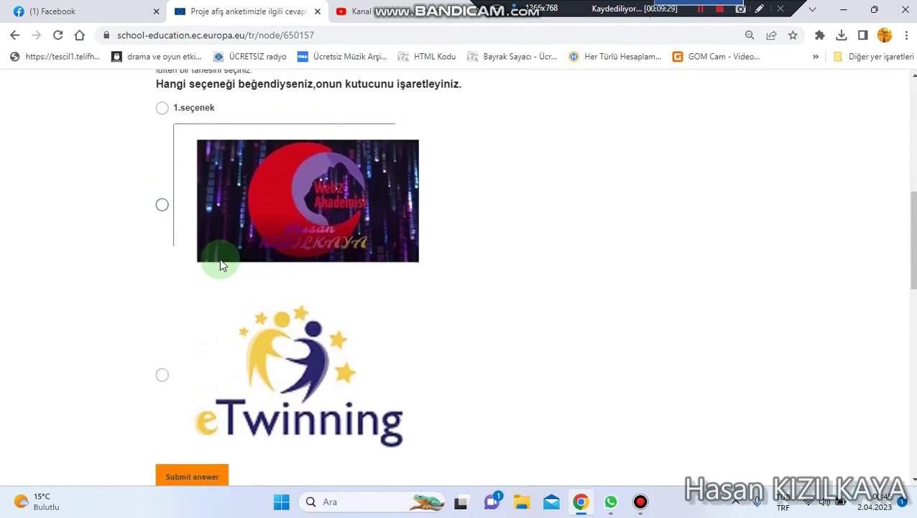
click(163, 206)
click(180, 474)
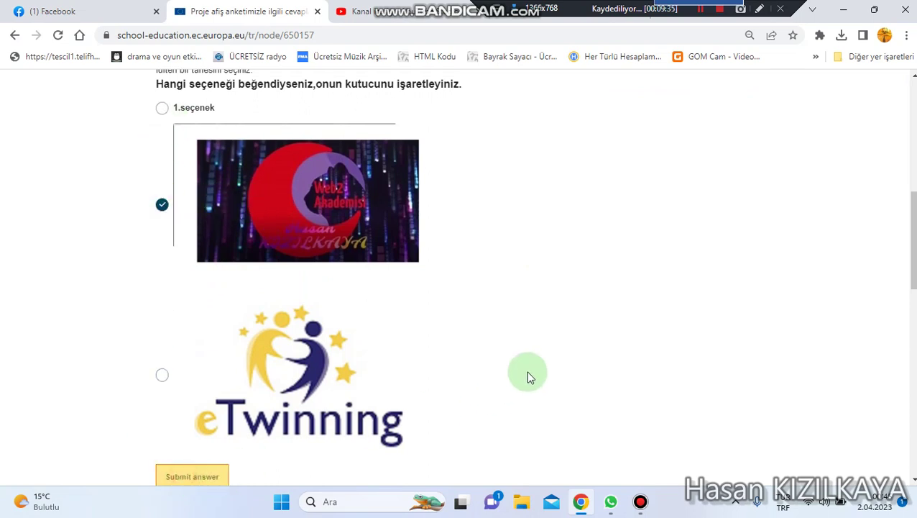